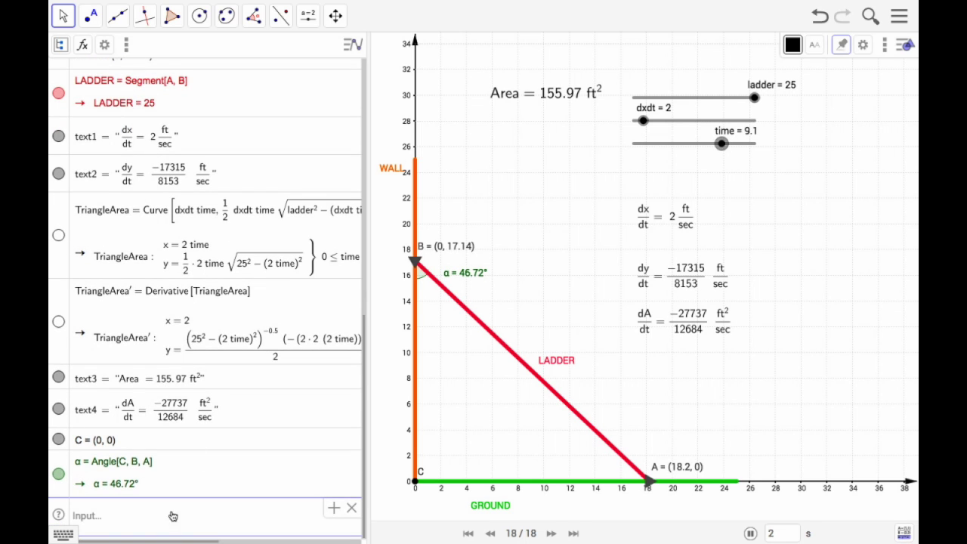
left_click(175, 515)
type("curver")
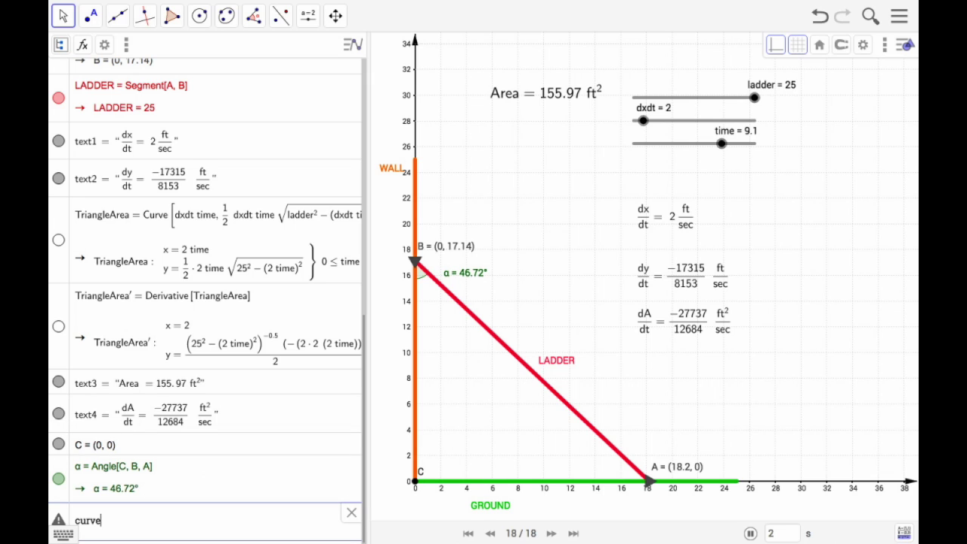
key("BackSpace")
key("BackSpace")
key("BackSpace")
key("BackSpace")
type("yr")
key("BackSpace")
key("BackSpace")
type("urve")
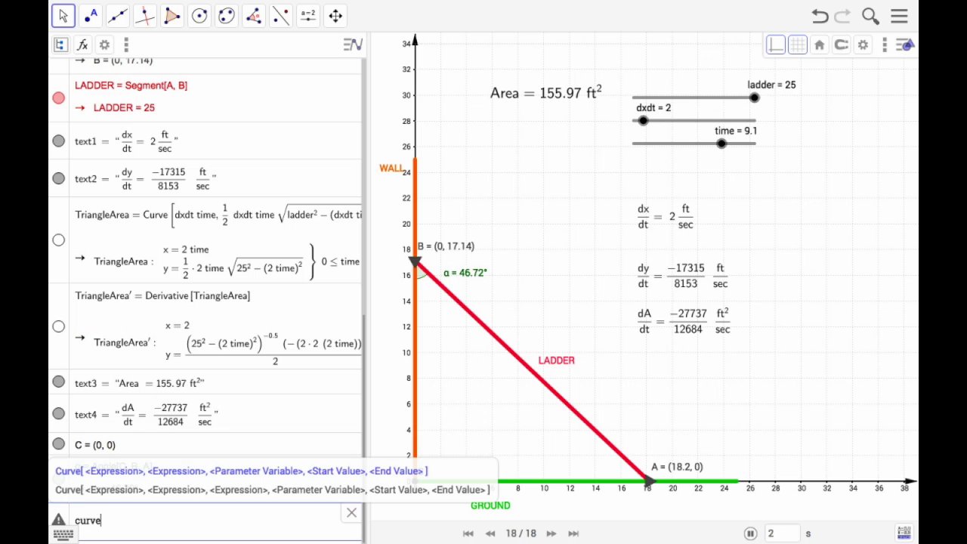
left_click(177, 471)
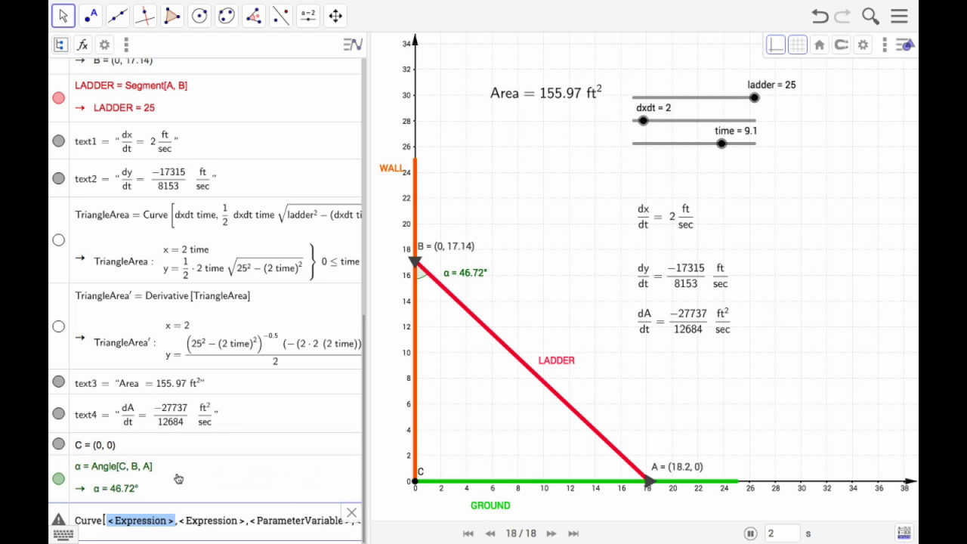
type("dxdt")
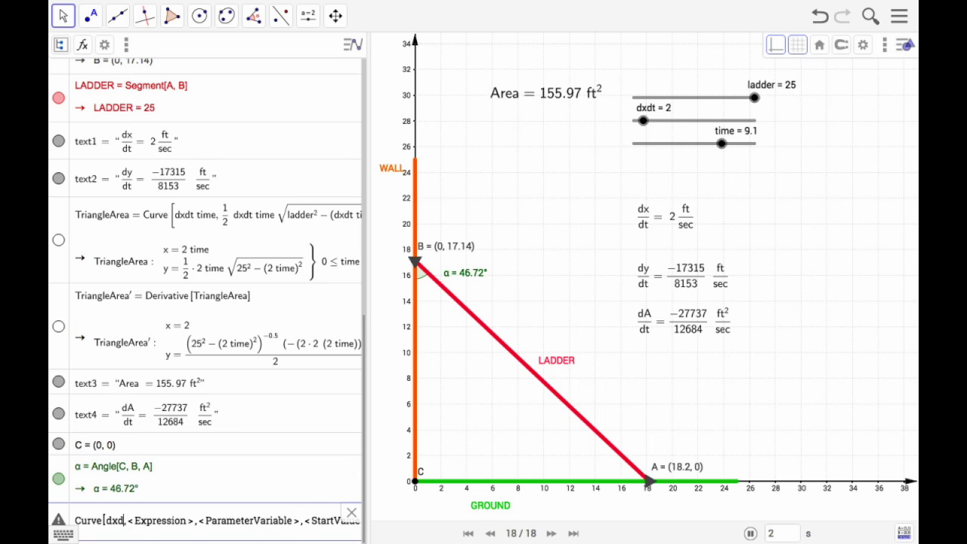
type(" time")
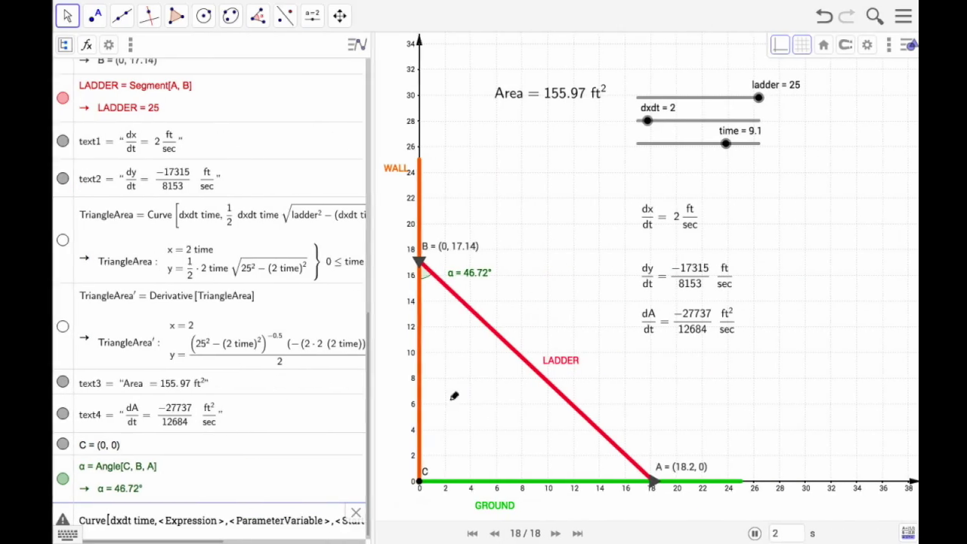
key("Tab")
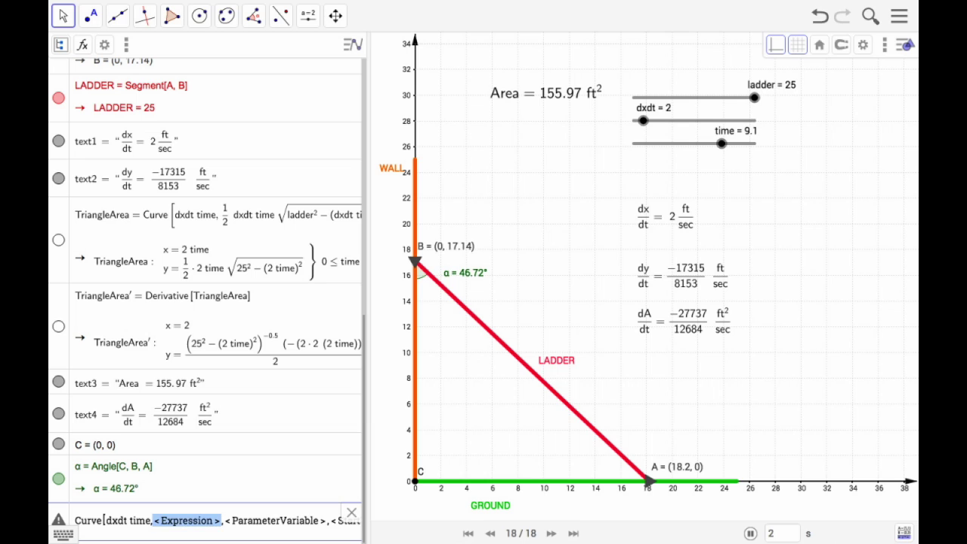
type("asin")
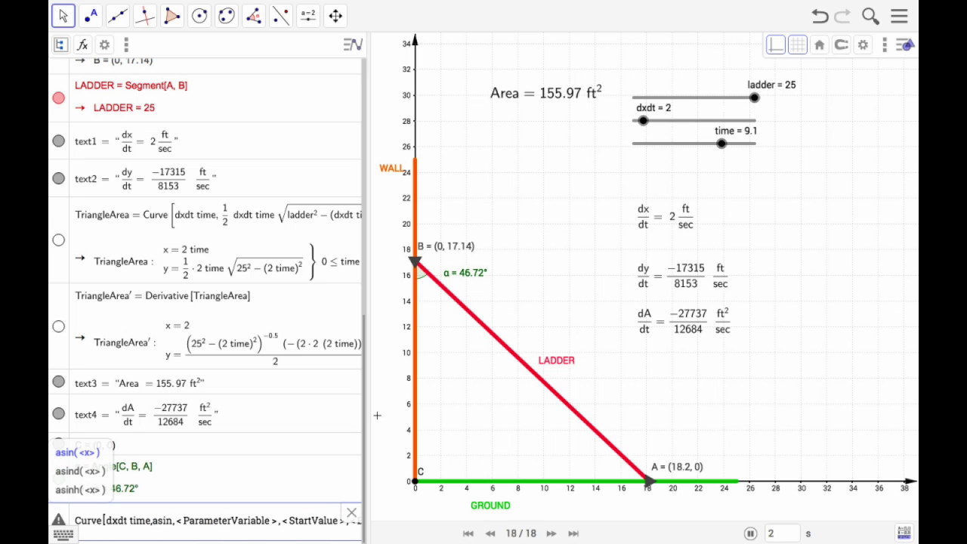
left_click(94, 452)
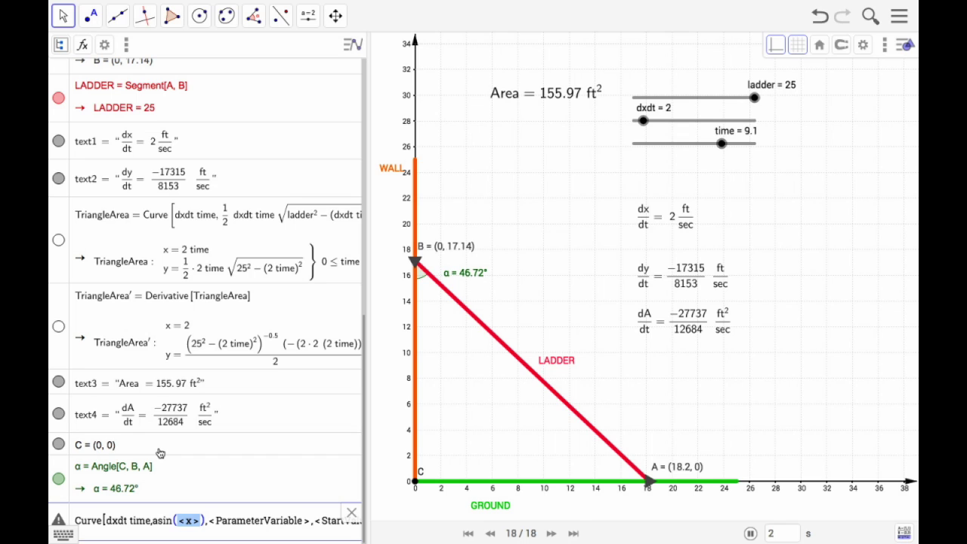
key("BackSpace")
type("dxdt t")
type("ime")
key("Up")
key("Up")
key("Up")
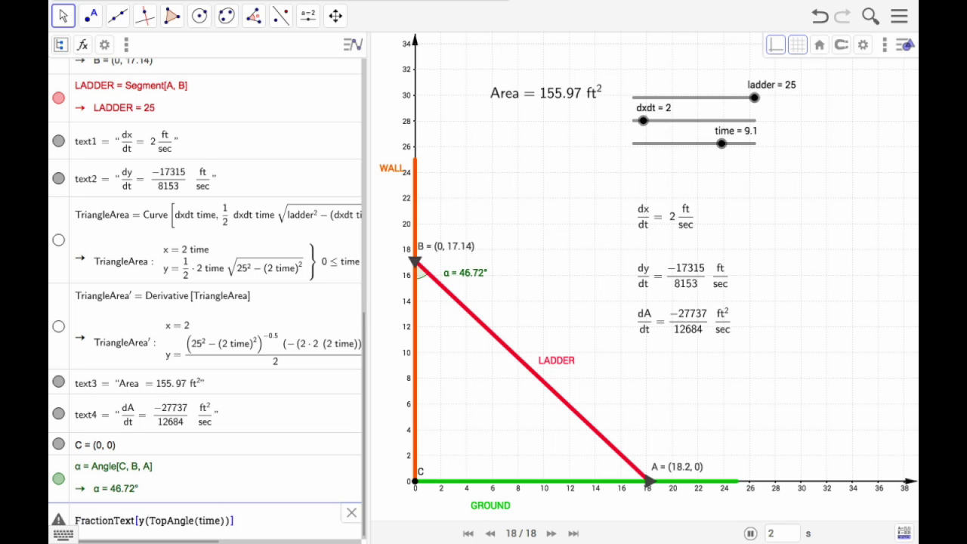
key("Down")
key("Down")
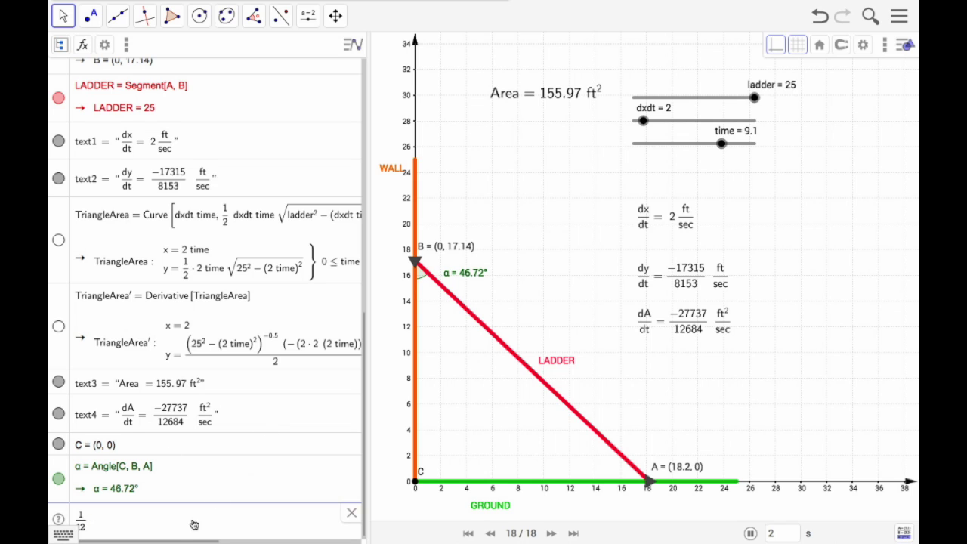
left_click(349, 514)
Start a Curve with x = dxdt time and y = asin(dxdt time/ladder) over parameter time
type("curve")
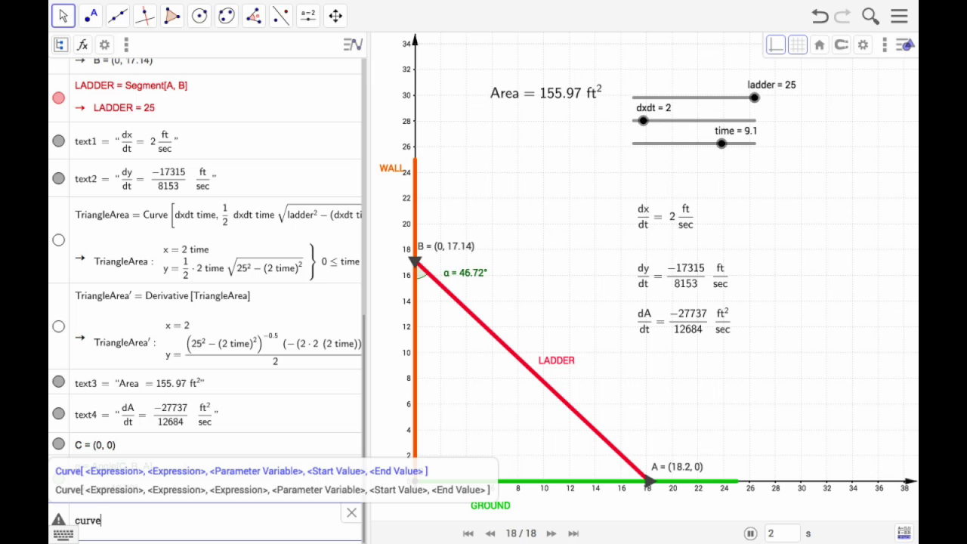
left_click(149, 471)
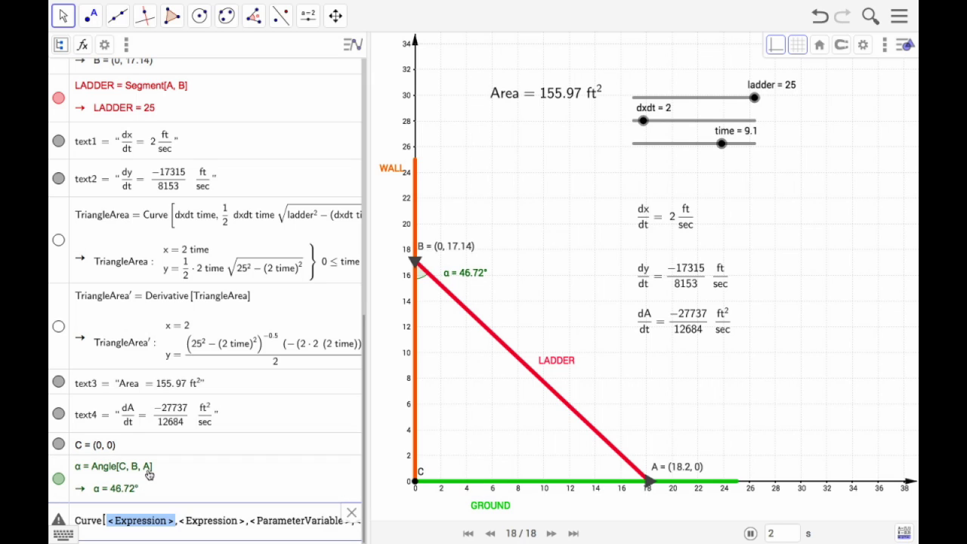
type("dxdt ti")
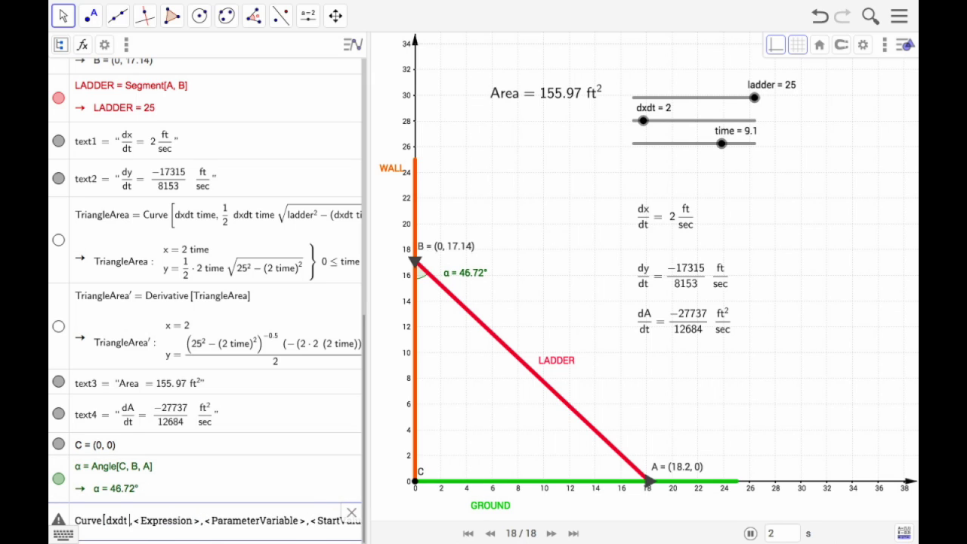
type("me")
key("Tab")
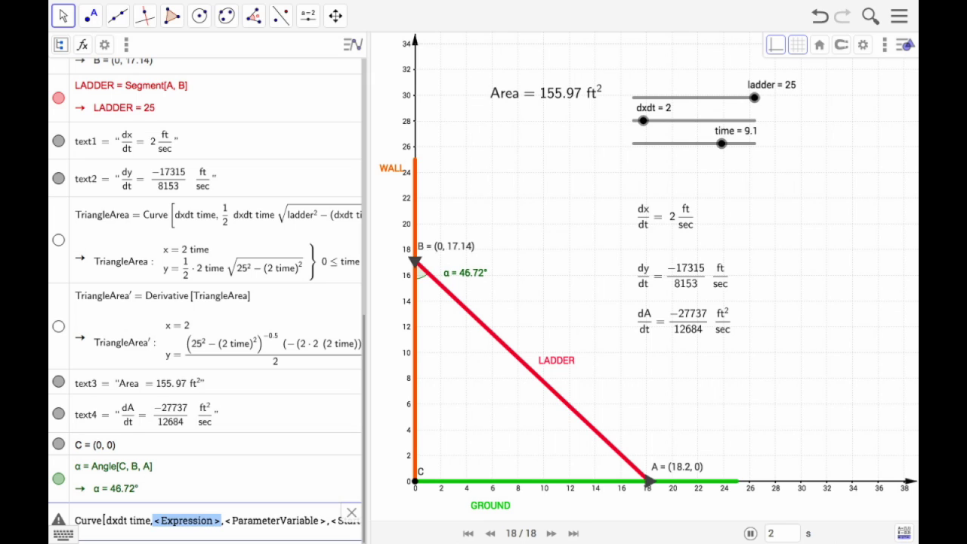
type("asind(")
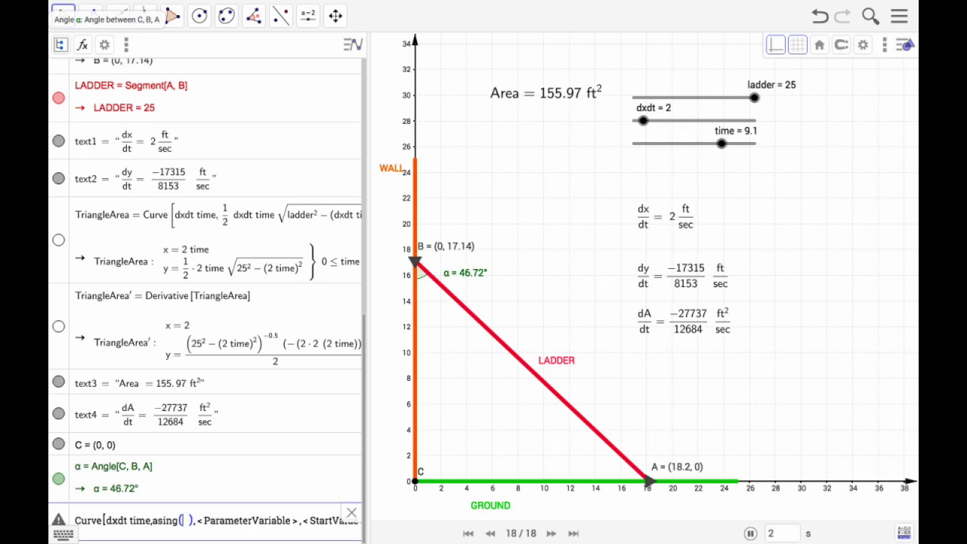
type("dxdt/ time/")
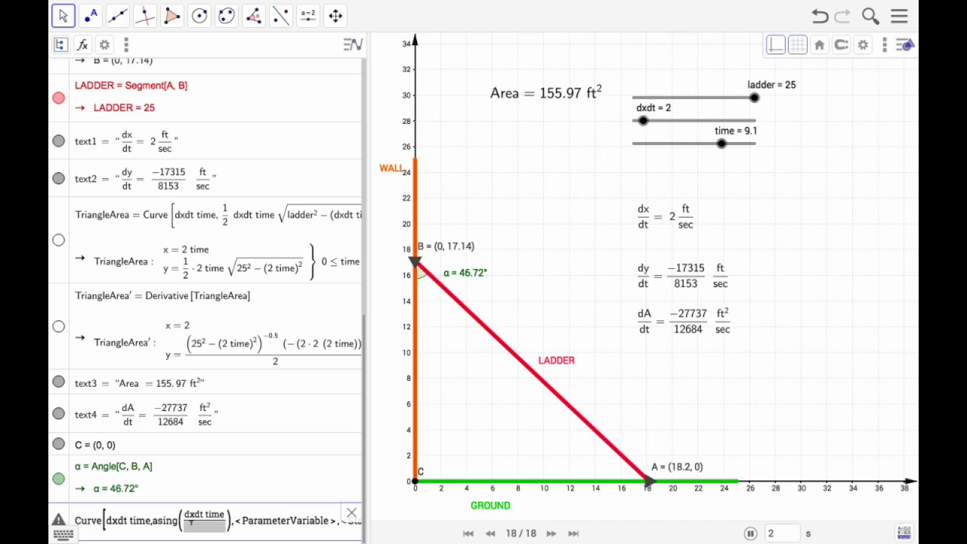
key("Down")
type("ladder")
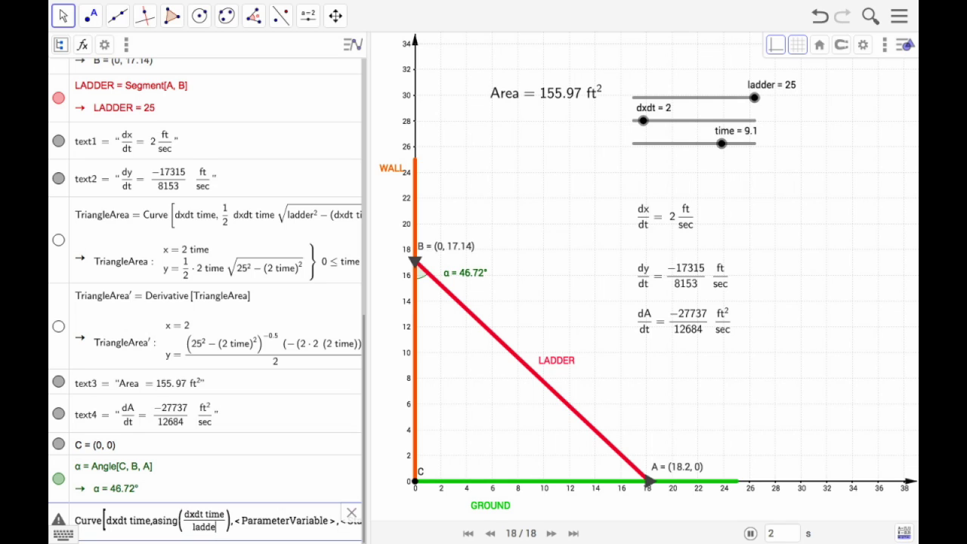
key("Right")
key("Right")
type("time")
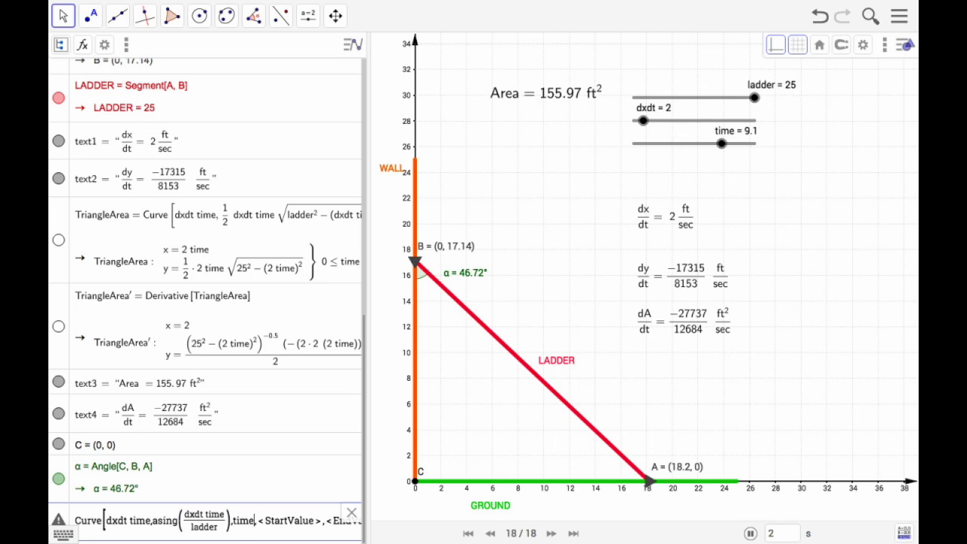
Set the time range 0 to ladder/dxdt, fix the 'asing' typo, and create curve a
key("Right")
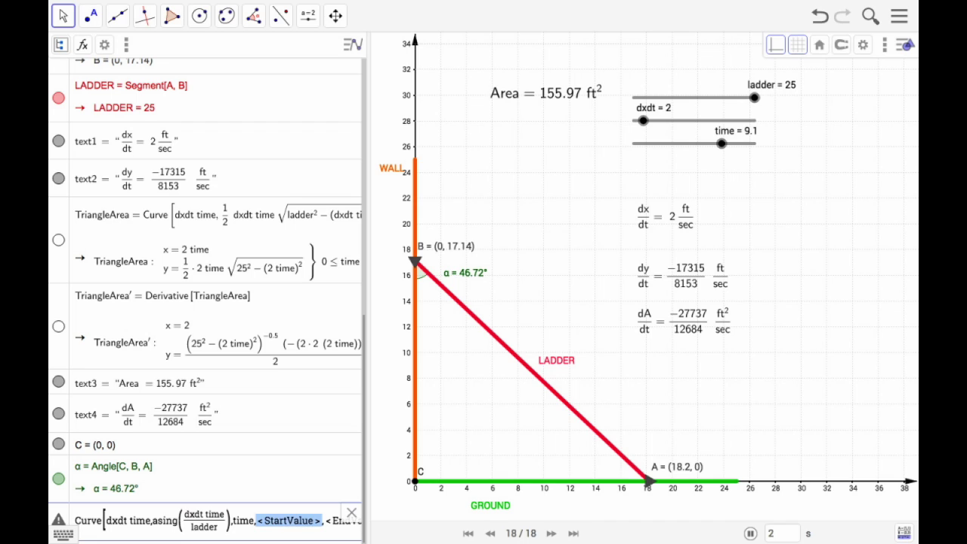
type("0,")
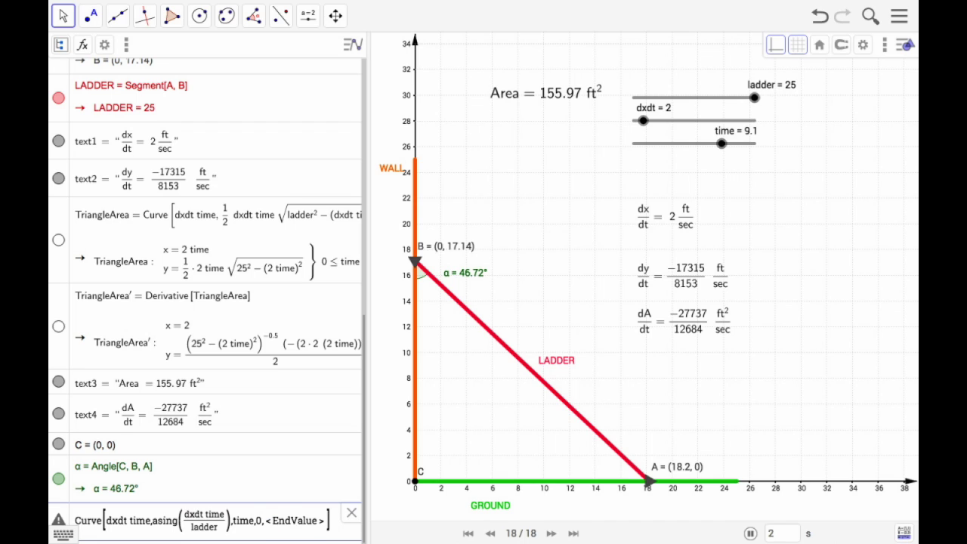
key("Right")
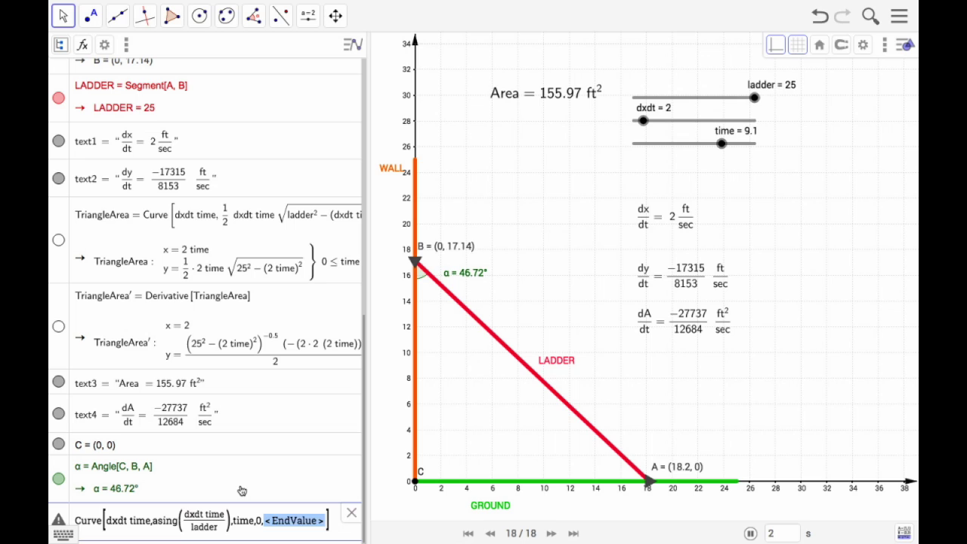
type("ladder/")
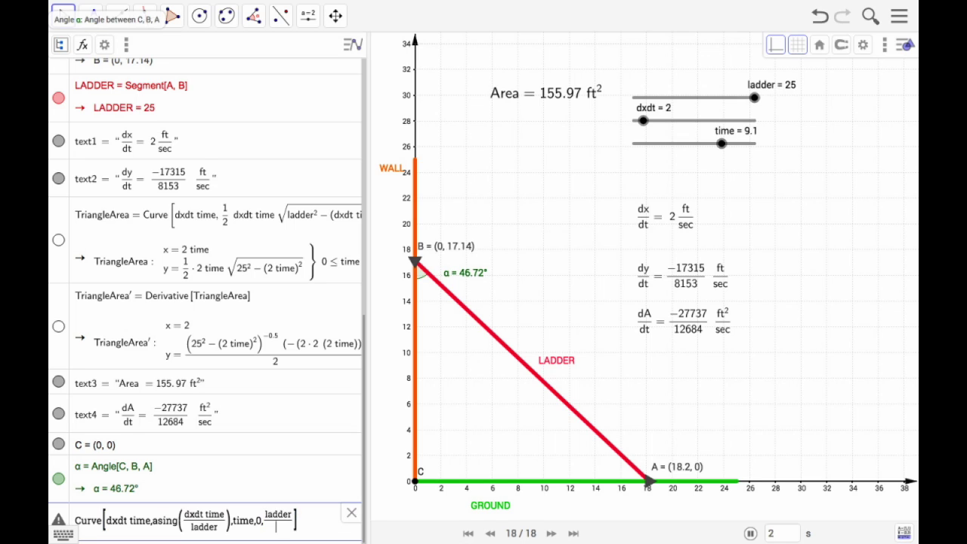
type("dxdr")
key("BackSpace")
type("t")
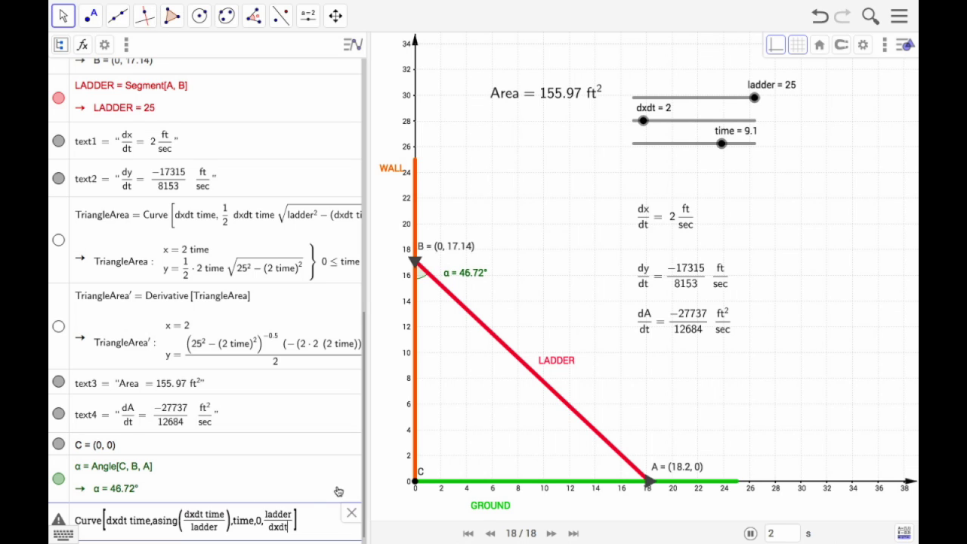
key("Return")
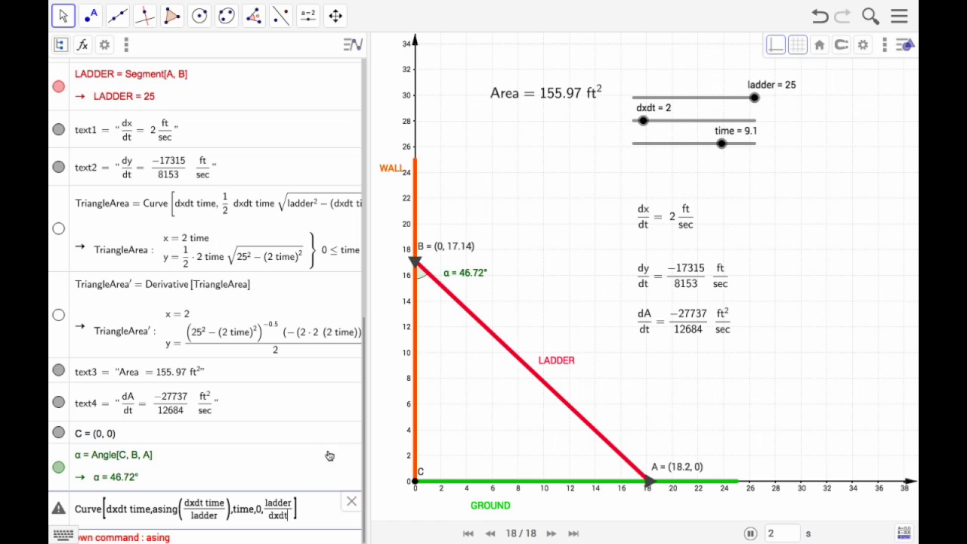
left_click(176, 508)
key("BackSpace")
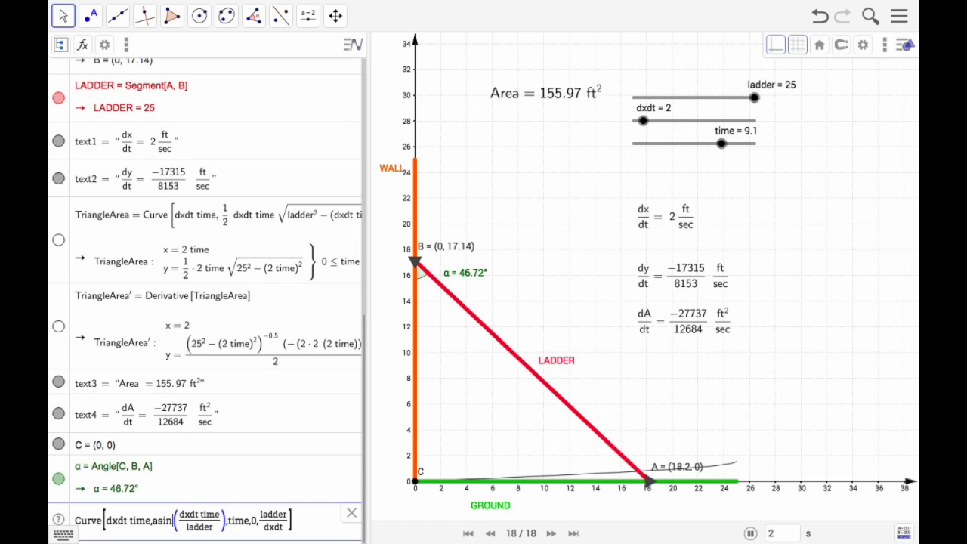
key("Return")
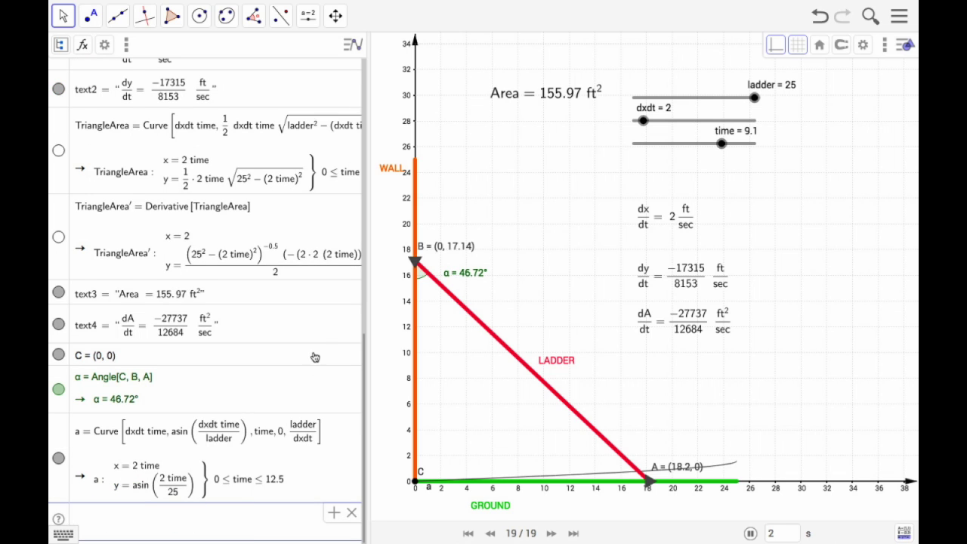
Widen the Algebra panel to read the curve definitions, scroll the list, then narrow it again
left_click_drag(367, 340, 418, 340)
left_click_drag(542, 332, 616, 326)
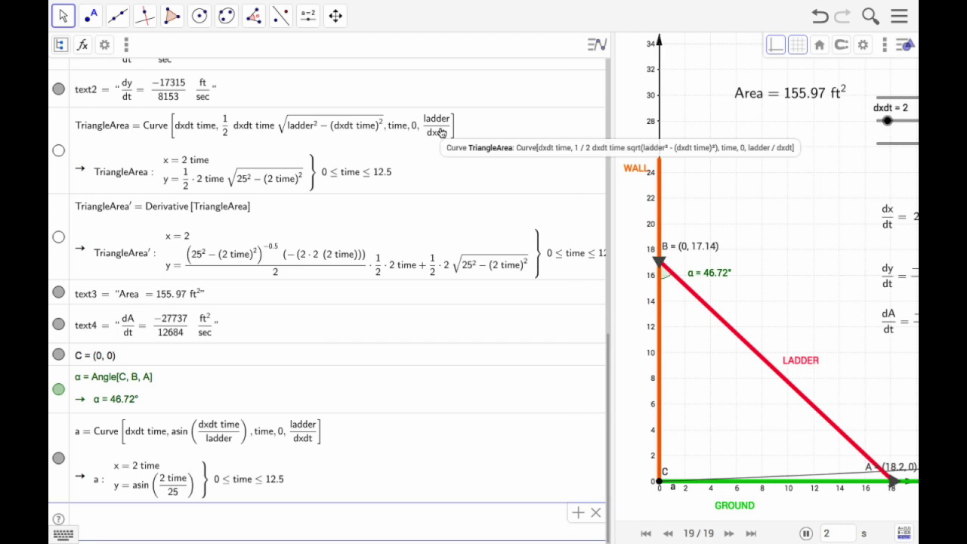
scroll(442, 132, "up", 6)
scroll(443, 133, "up", 2)
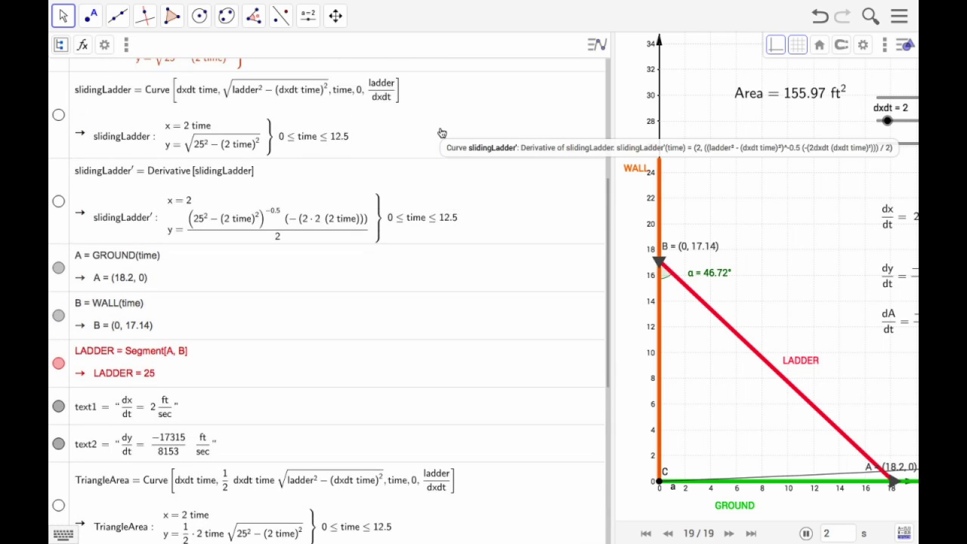
scroll(398, 181, "down", 4)
scroll(399, 185, "down", 5)
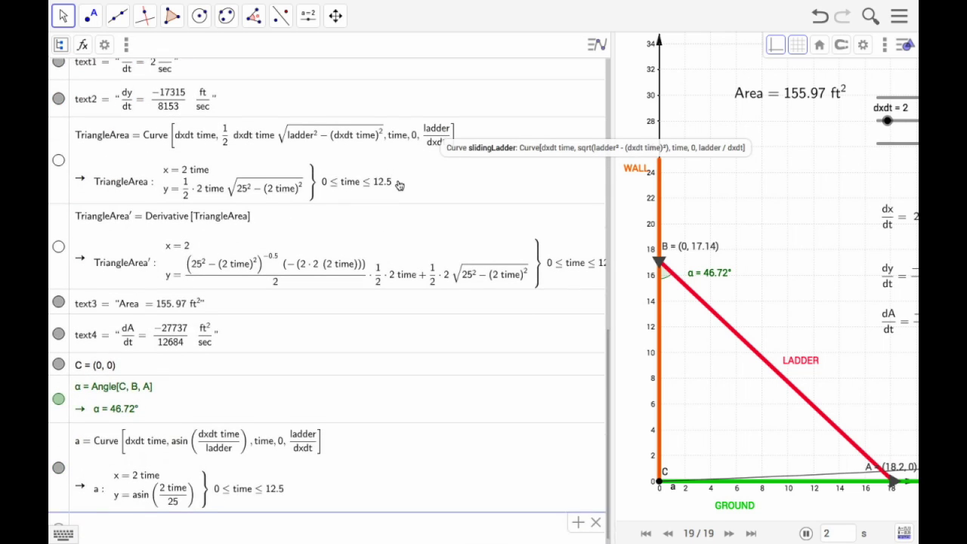
left_click_drag(609, 289, 423, 293)
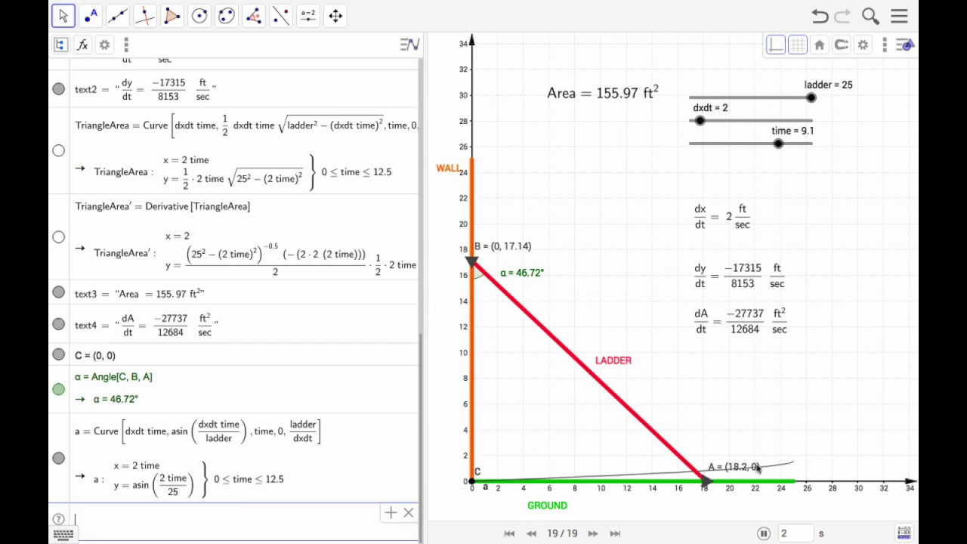
Hide curve a from the graph and change its name from a to TopAngle
left_click(59, 459)
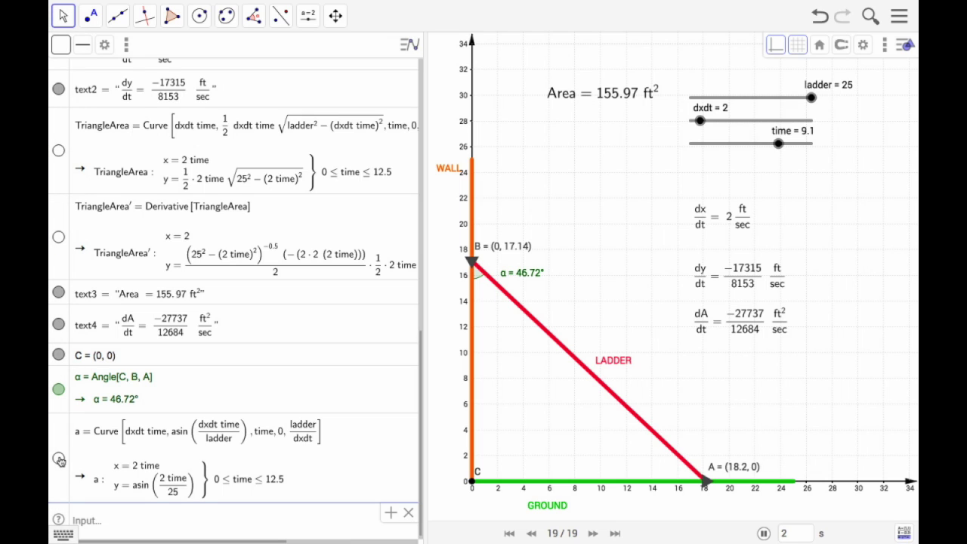
left_click(85, 435)
left_click(83, 434)
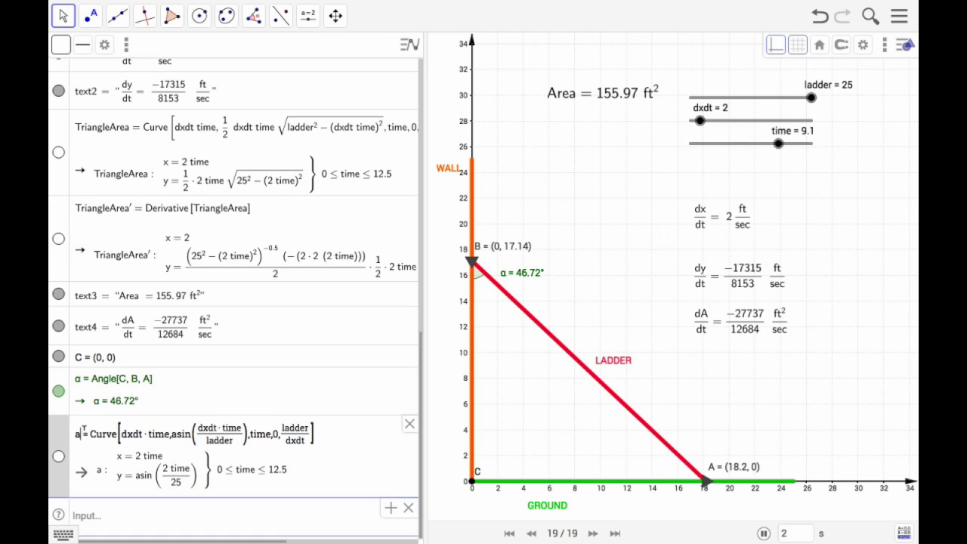
key("BackSpace")
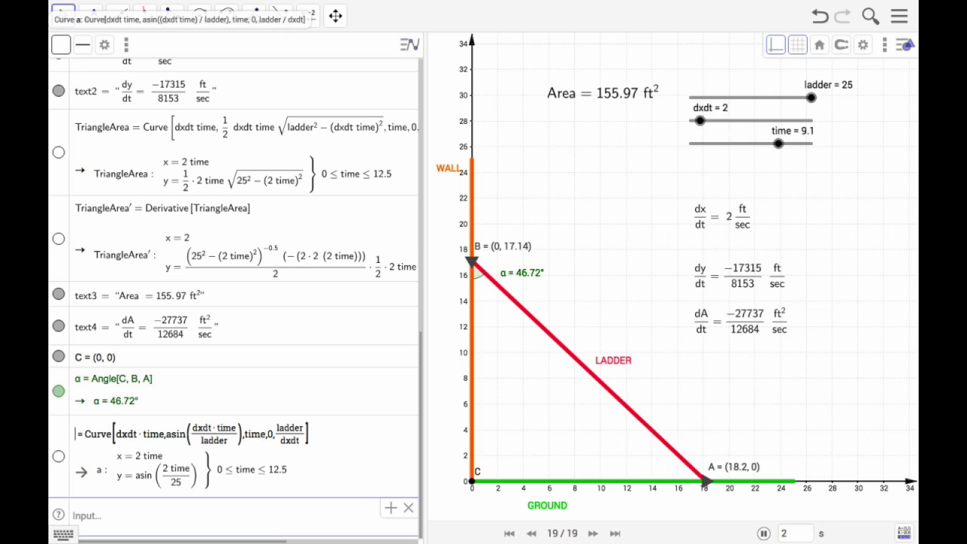
type("TopAngle")
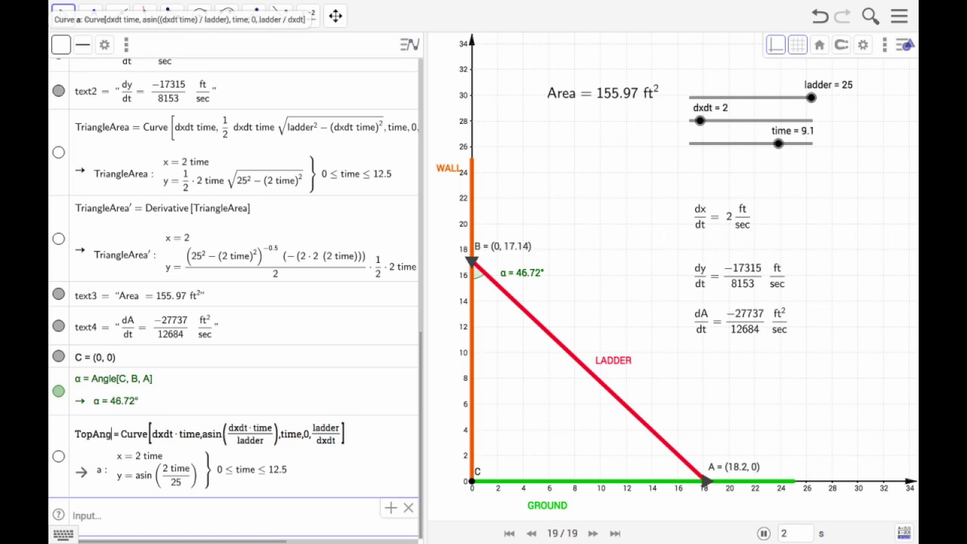
key("Return")
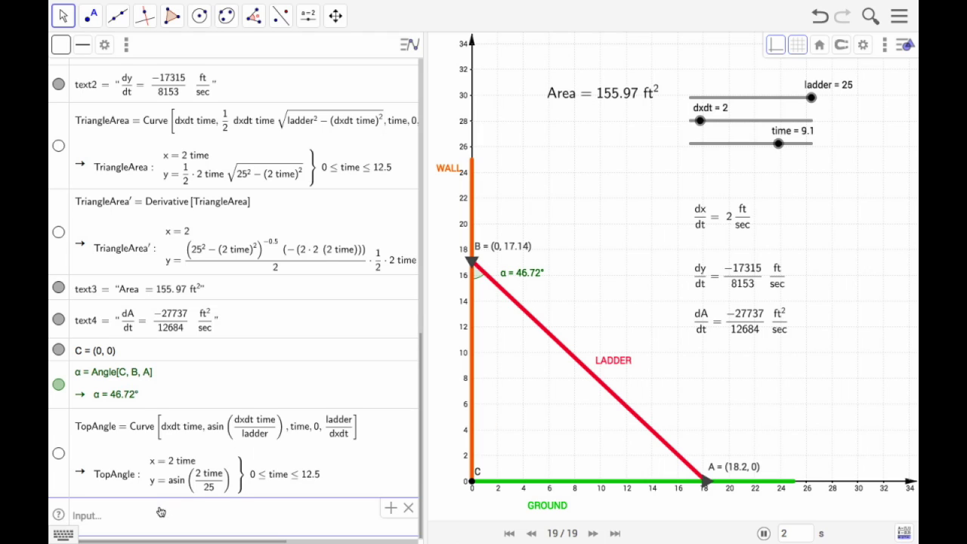
left_click(160, 514)
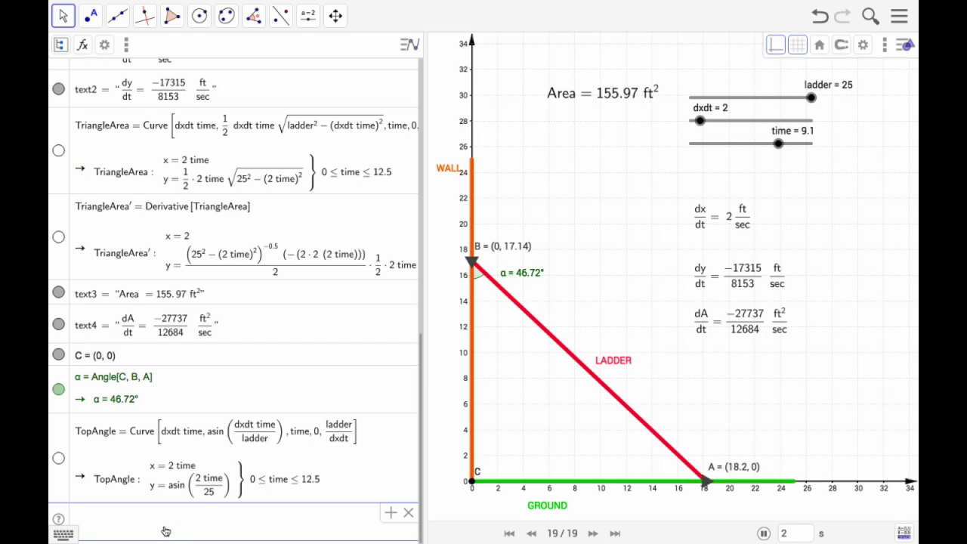
Create TopAngle' = Derivative[TopAngle] and keep it hidden from the graph
type("der")
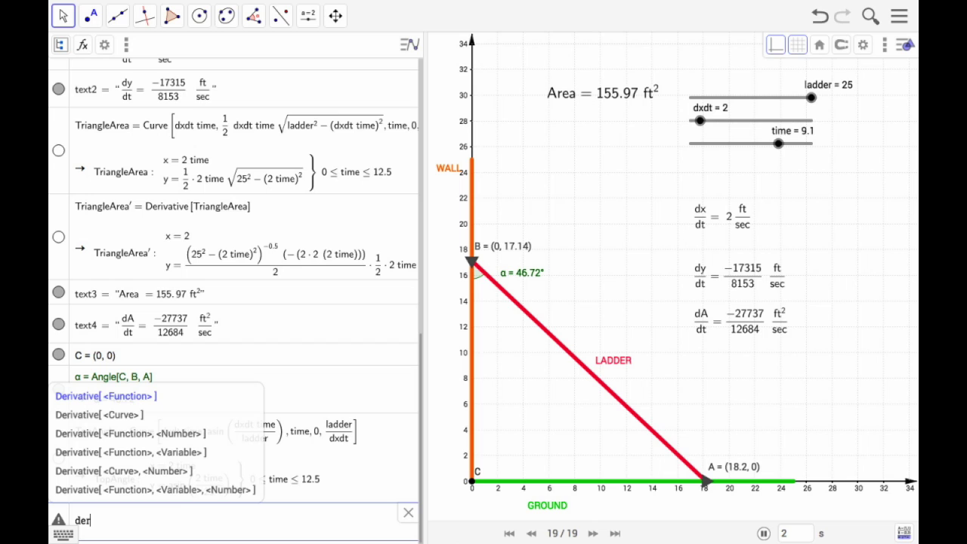
left_click(117, 415)
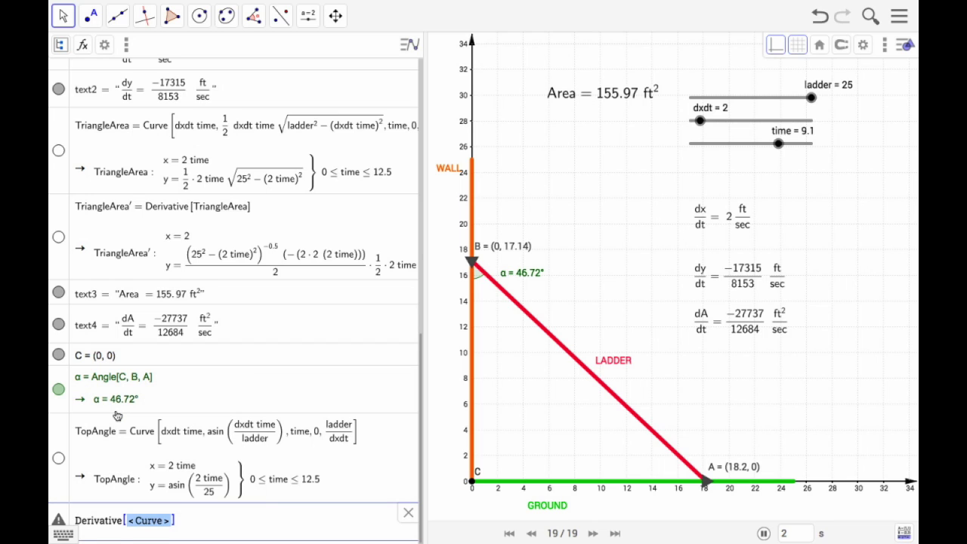
type("TopAngle")
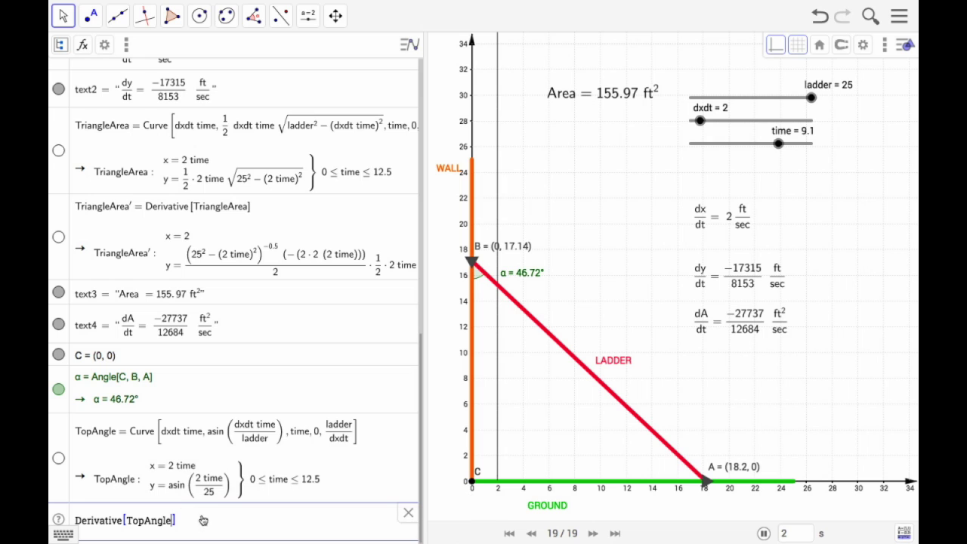
key("Return")
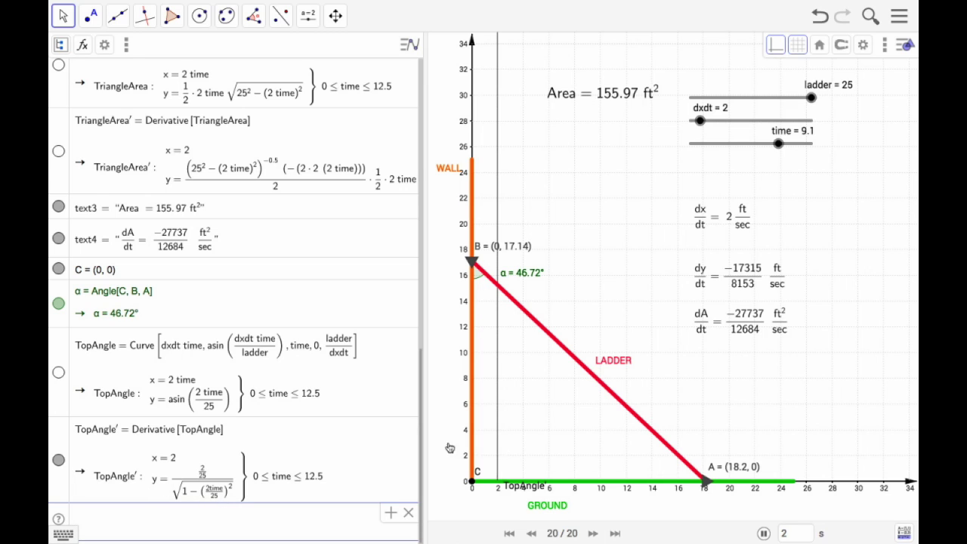
mouse_move(51, 463)
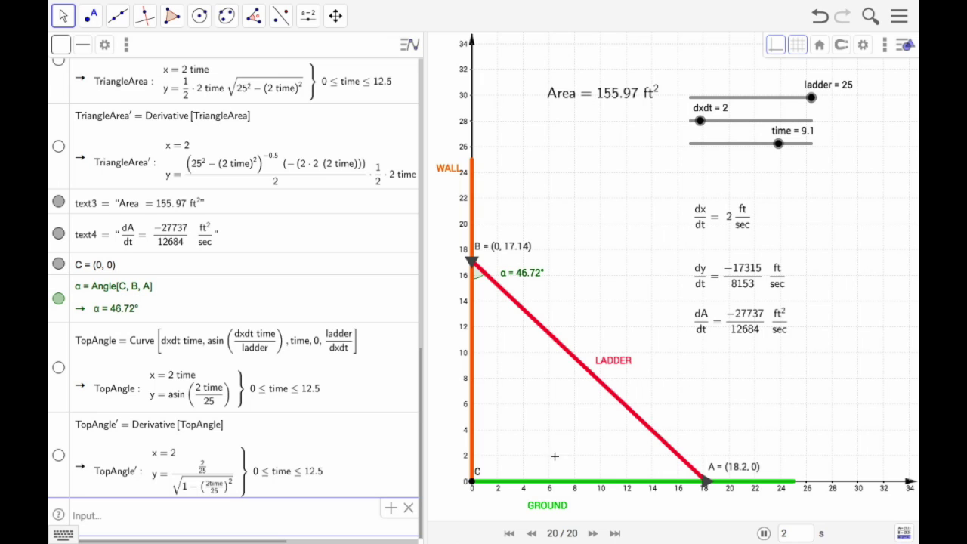
Create text5 as FractionText[y(TopAngle'(time))]
left_click(269, 516)
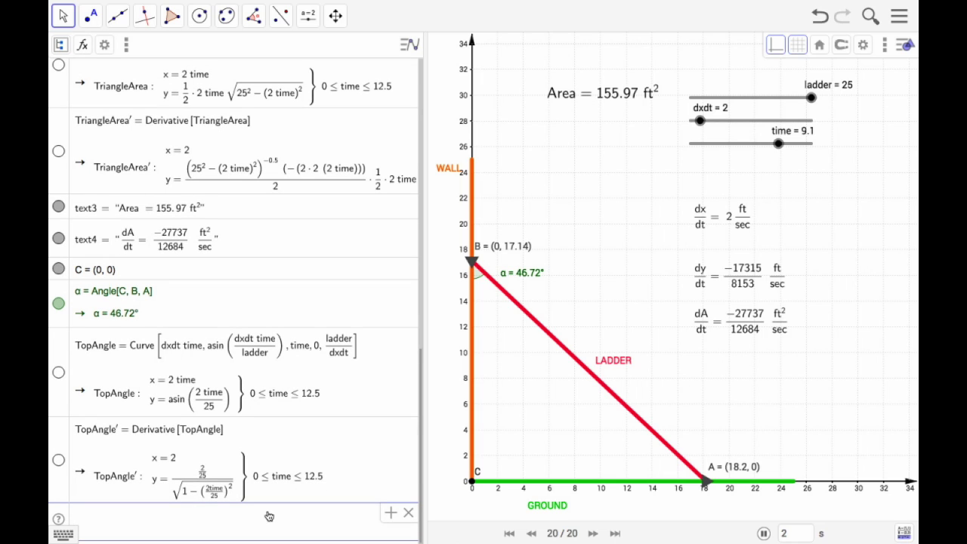
type("fra")
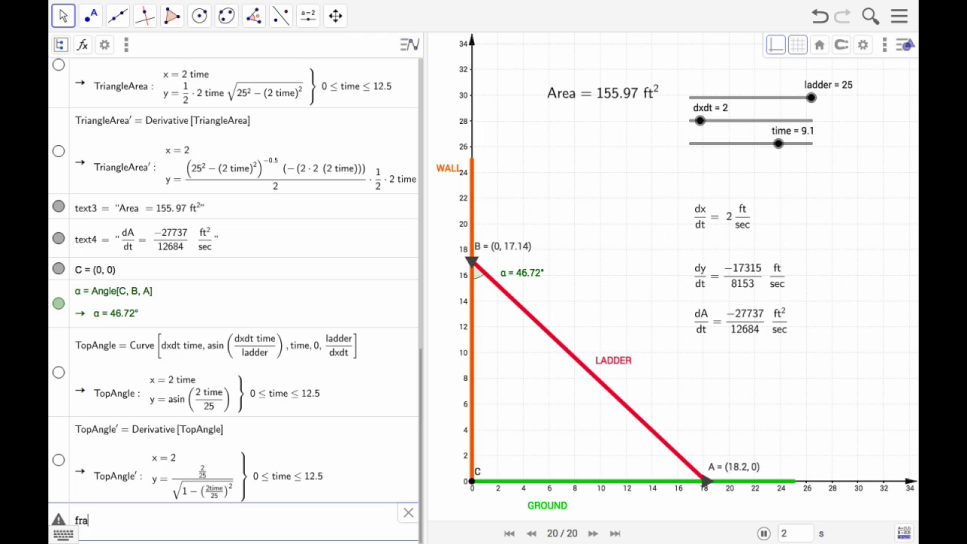
type("ct")
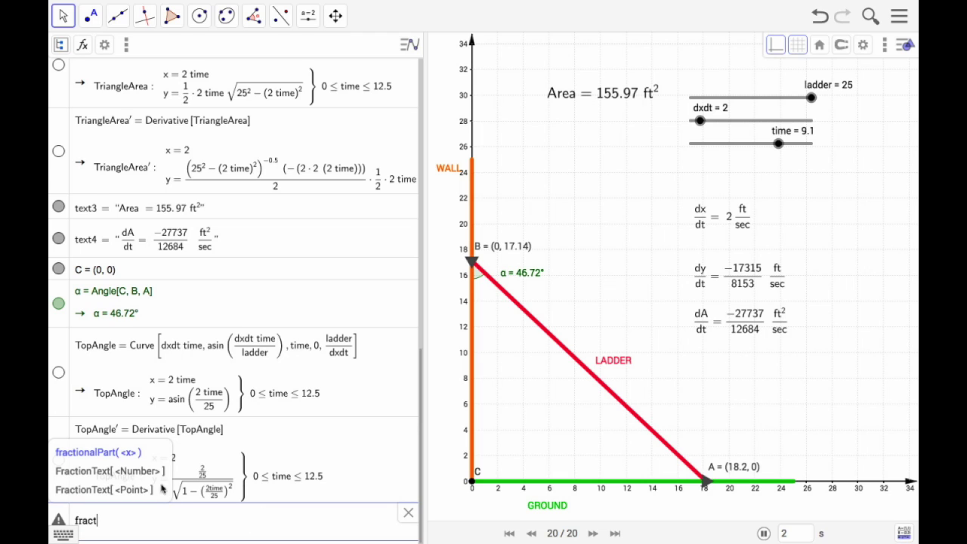
left_click(140, 472)
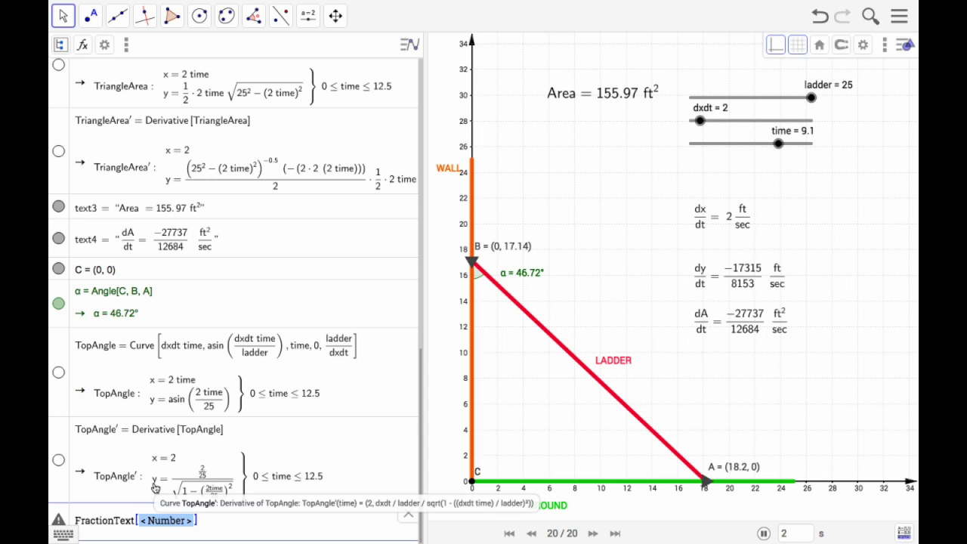
type("y(")
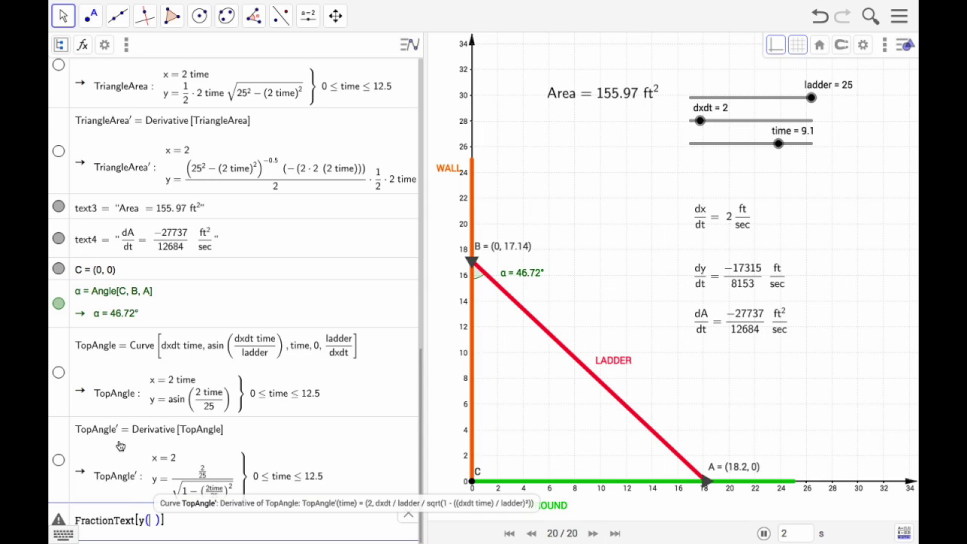
type("TopAngl")
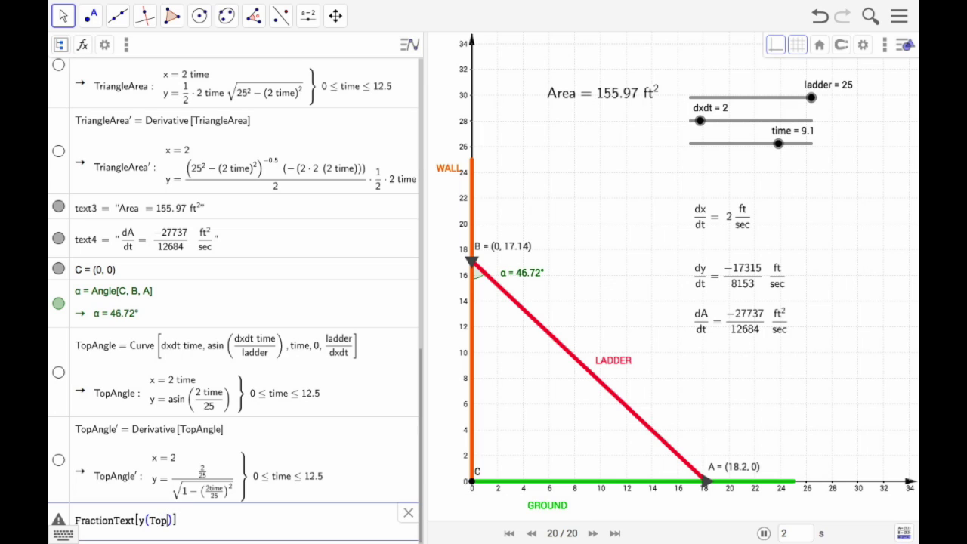
type("e'(time")
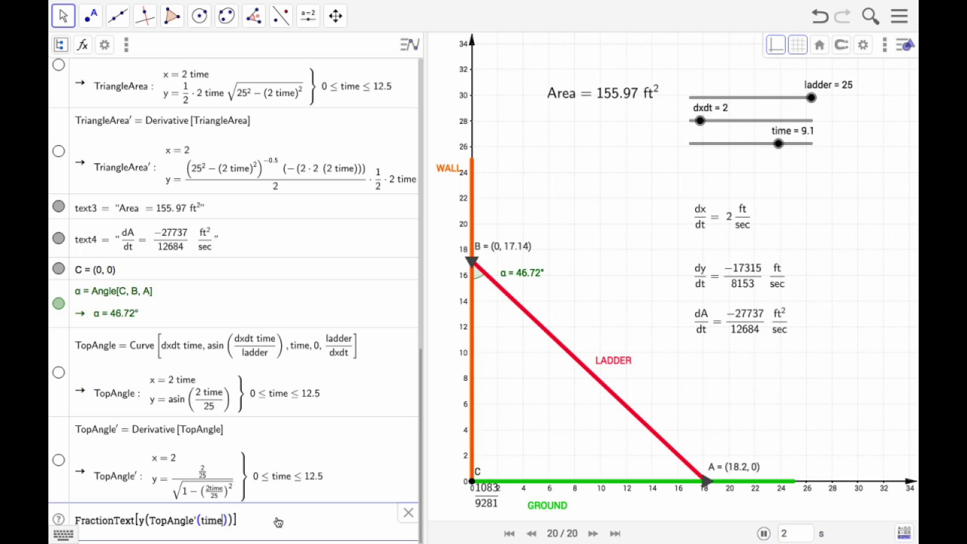
key("Return")
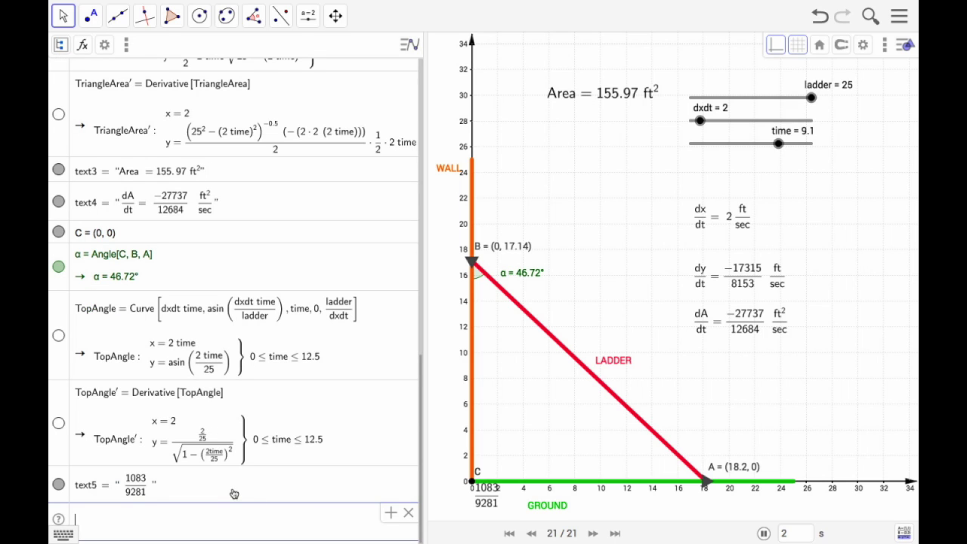
Append the " rads" label to text5's definition
left_click(138, 486)
left_click(139, 486)
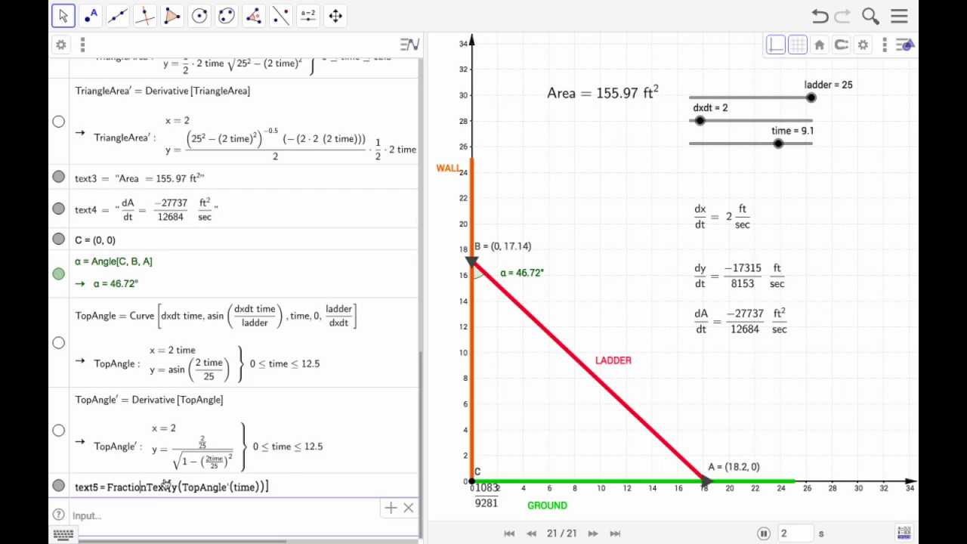
key("Return")
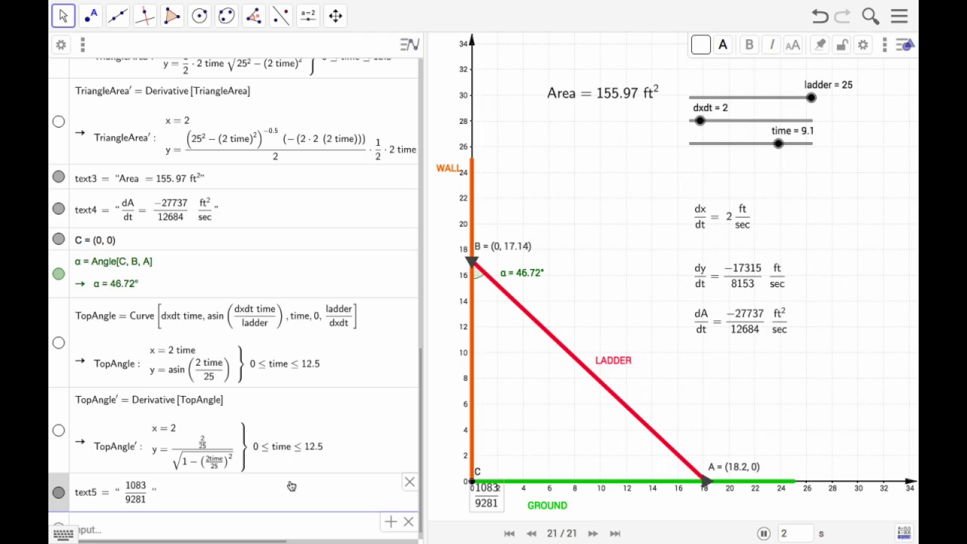
left_click(217, 496)
type("\"rads")
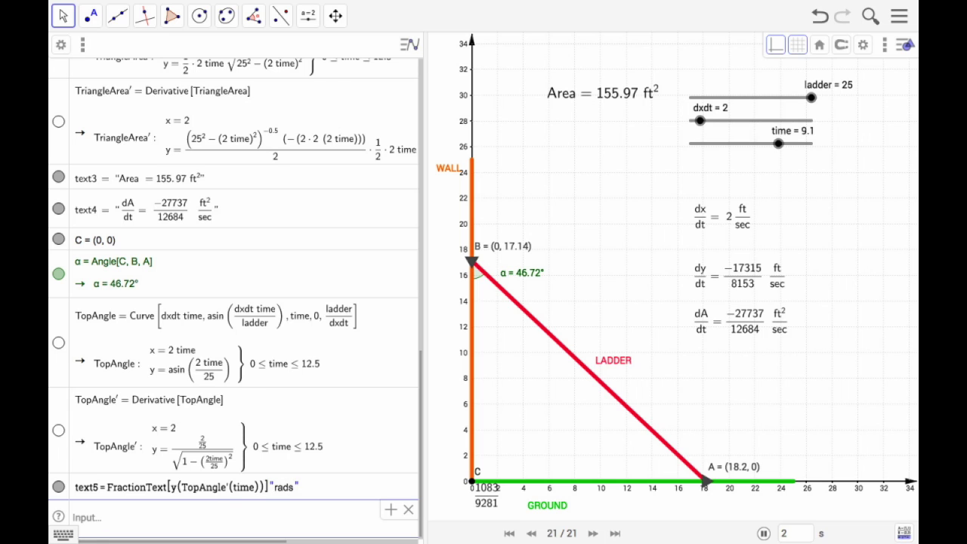
key("Return")
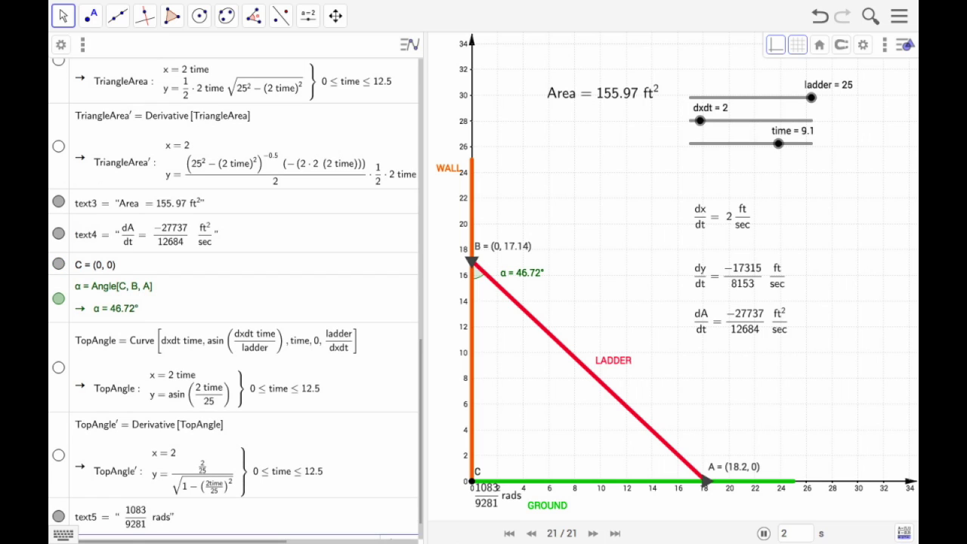
Rewrite text5 in LaTeX as \frac{dθ}{dt} = FractionText \frac{radians}{sec}, with θ from the Greek palette
double_click(164, 520)
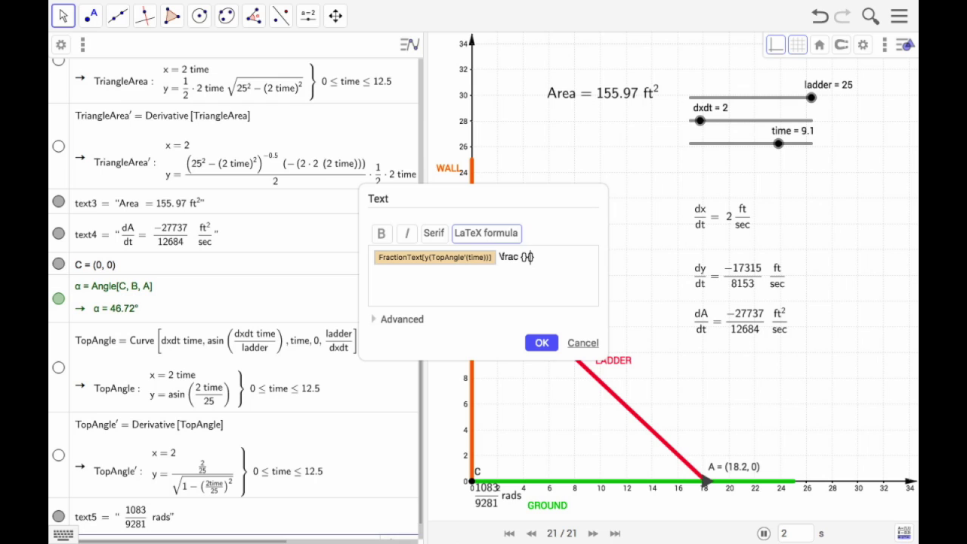
type("radian")
type("s")
type("\\frac ")
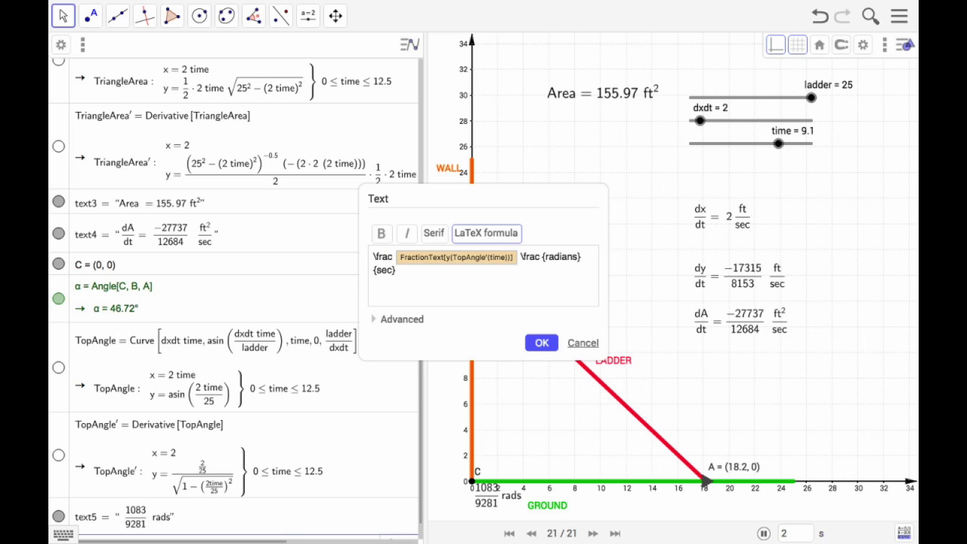
type("{}{}")
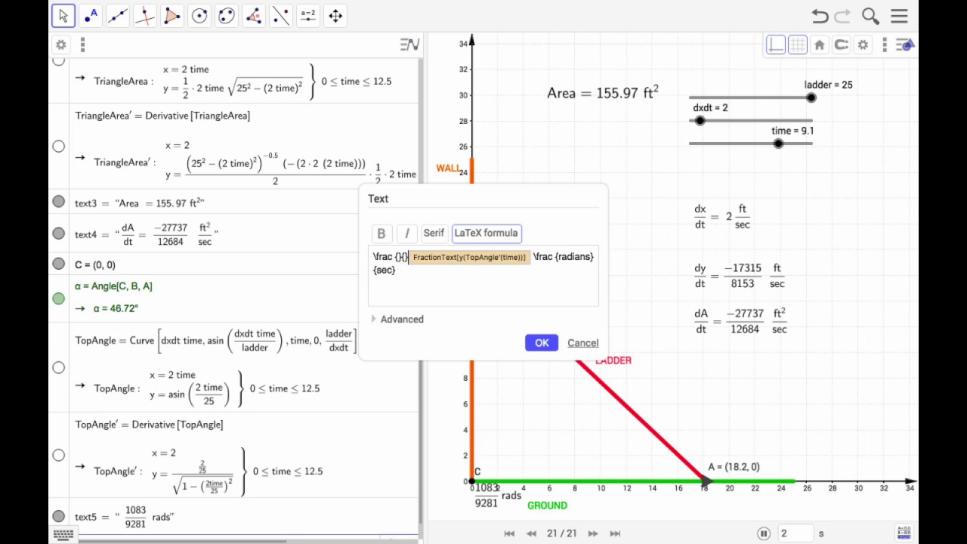
type("d")
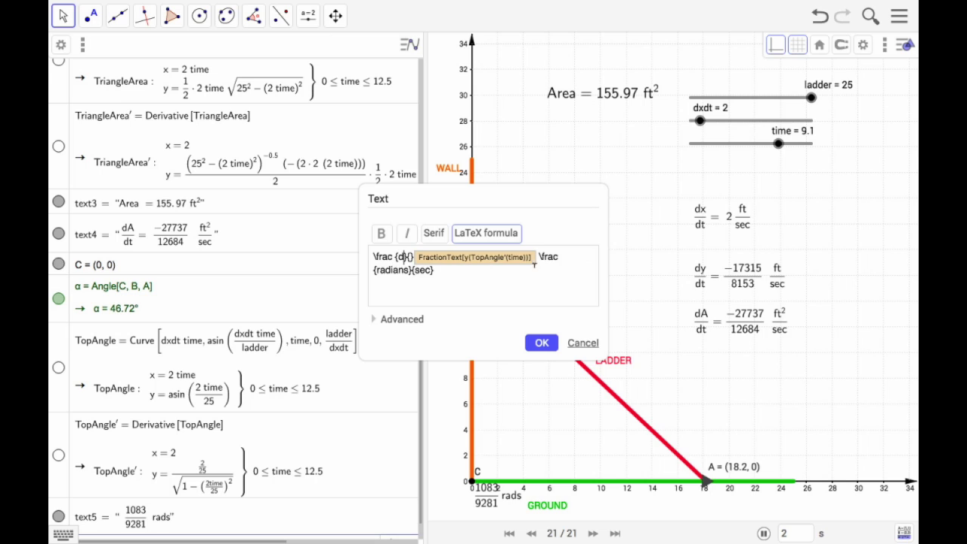
left_click(374, 320)
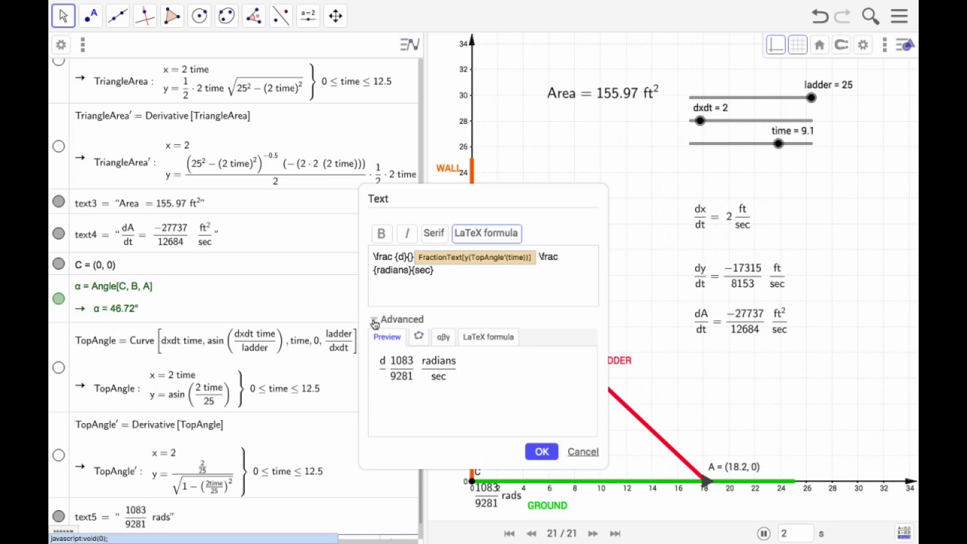
left_click(444, 338)
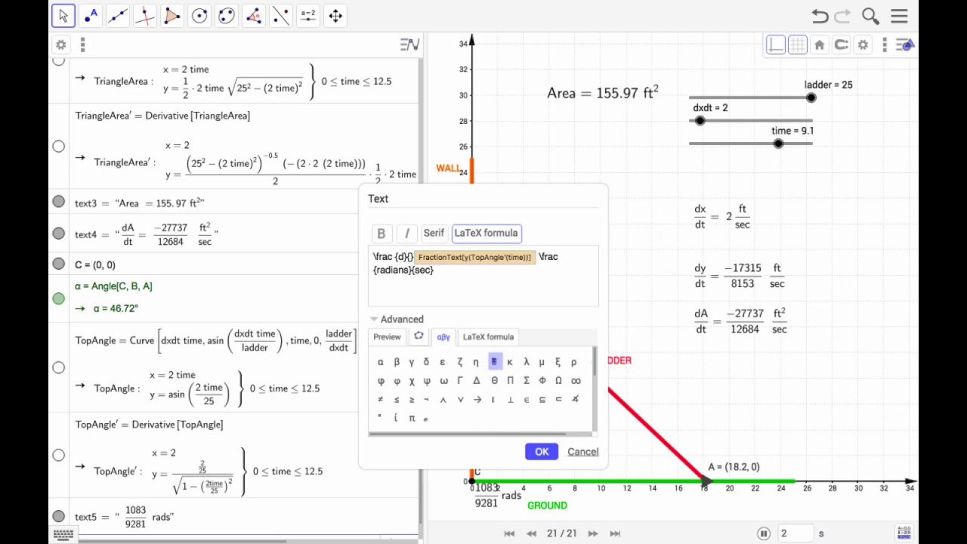
left_click(495, 362)
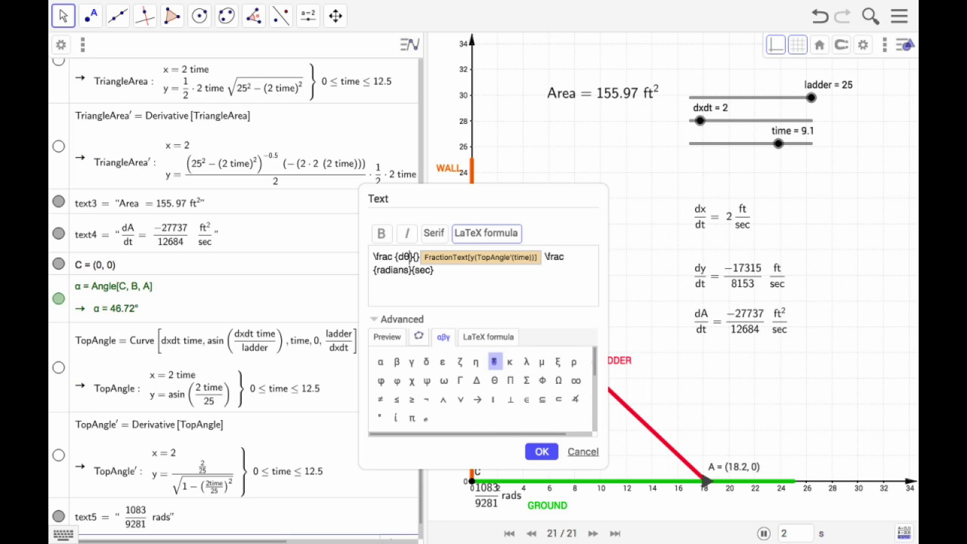
type("dt")
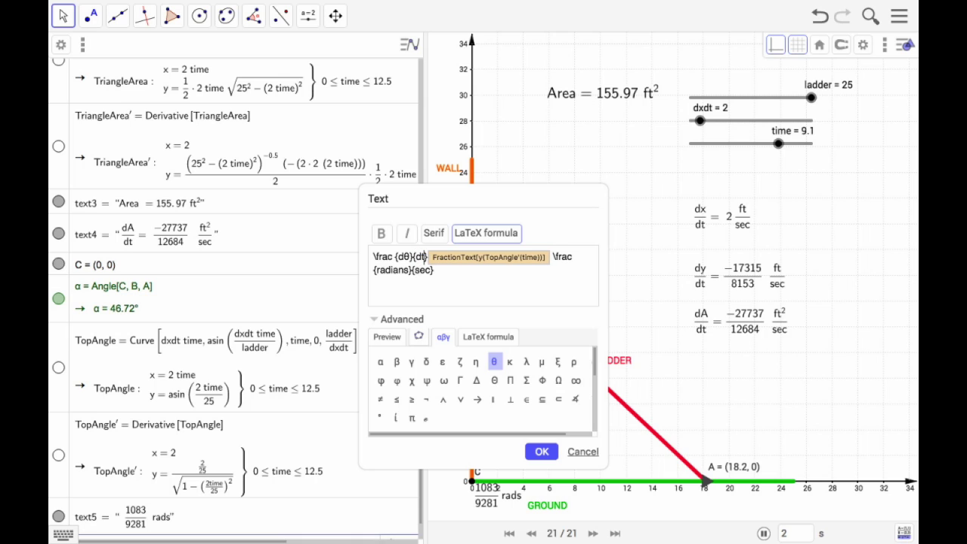
left_click(541, 451)
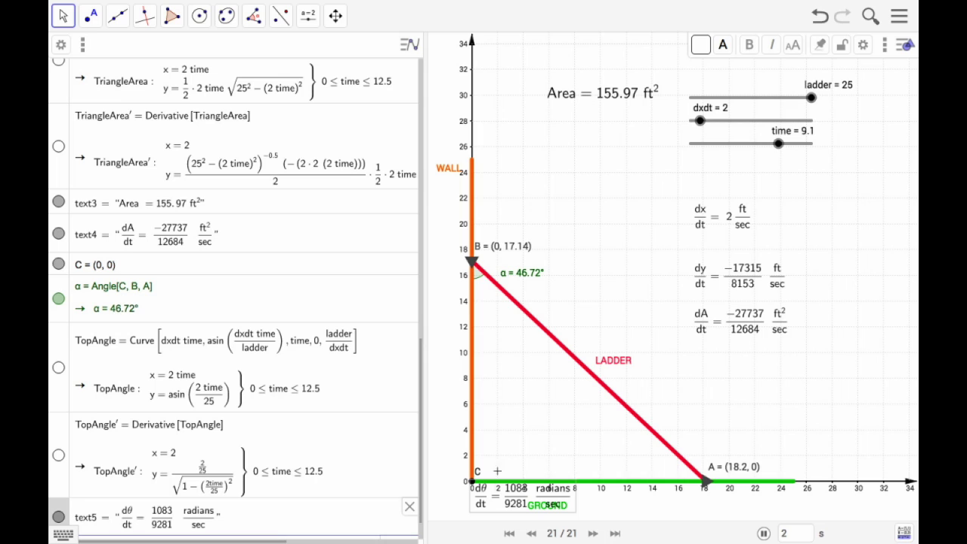
Place the dθ/dt text under dA/dt, pin it to the screen, and move time to 3.5
left_click_drag(533, 485, 707, 377)
right_click(728, 371)
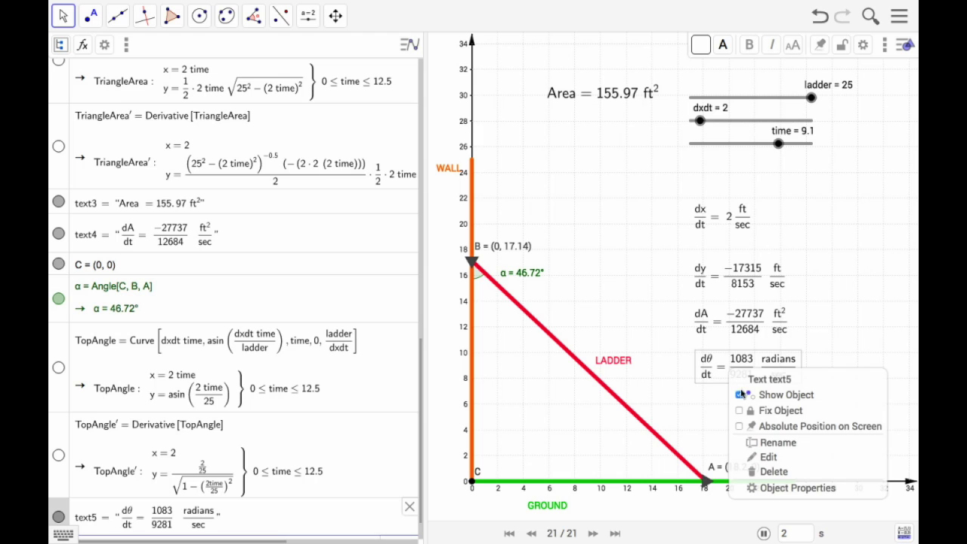
left_click(739, 427)
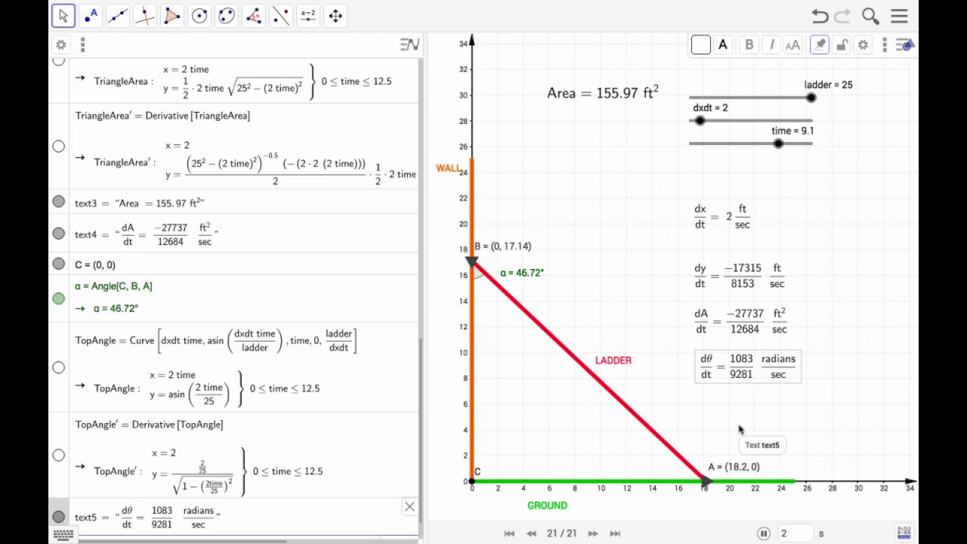
left_click_drag(778, 145, 714, 144)
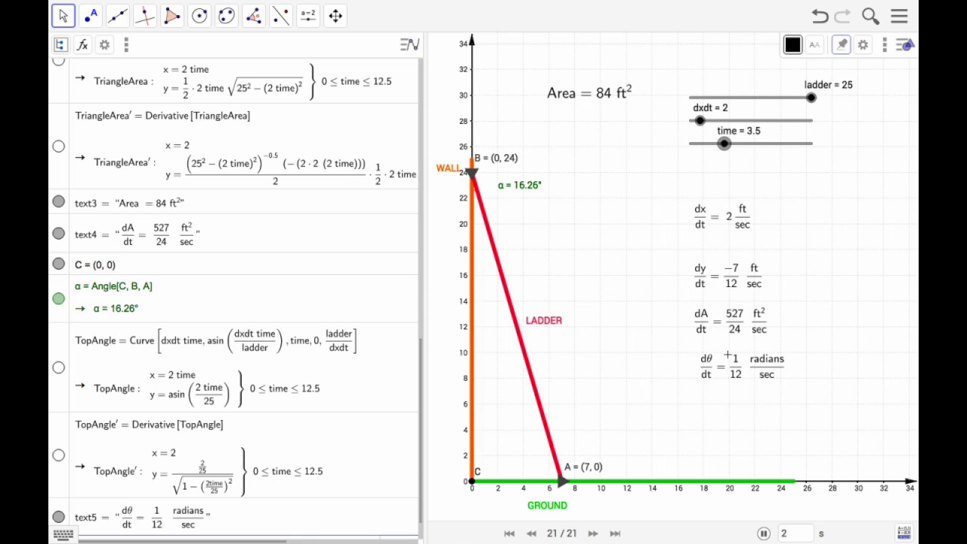
Select the dθ/dt text on the graph
left_click(732, 380)
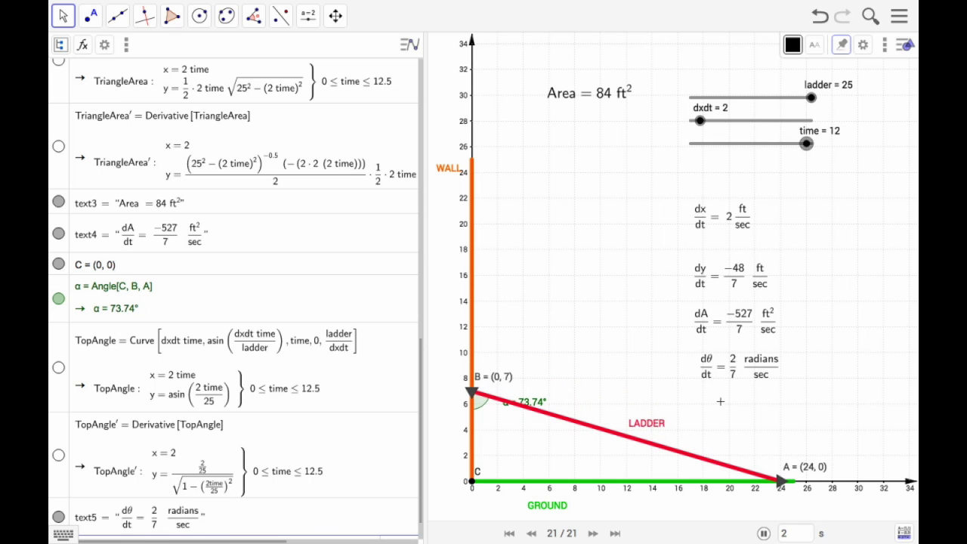
Play the time slider animation, slowing it briefly, then returning it to 1× speed
scroll(294, 206, "up", 8)
scroll(294, 206, "up", 3)
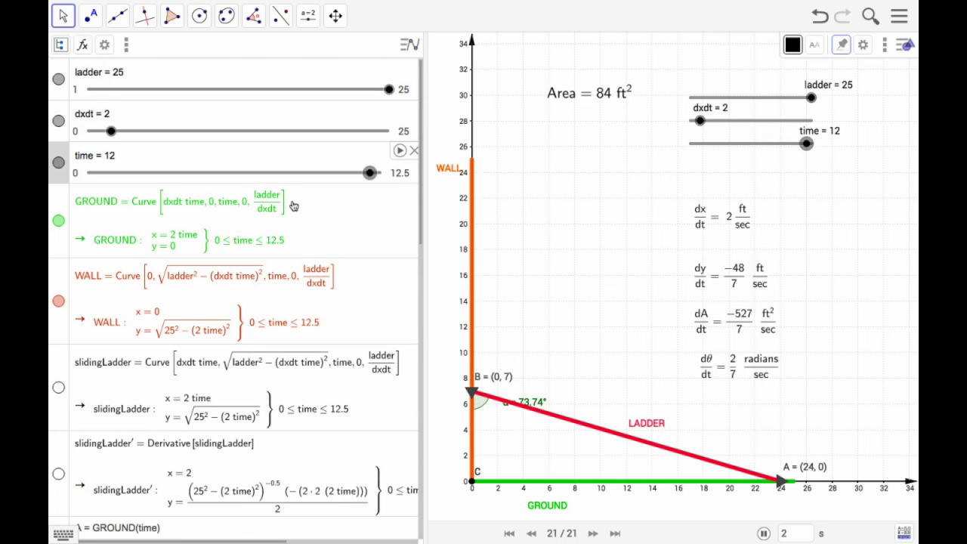
left_click(400, 151)
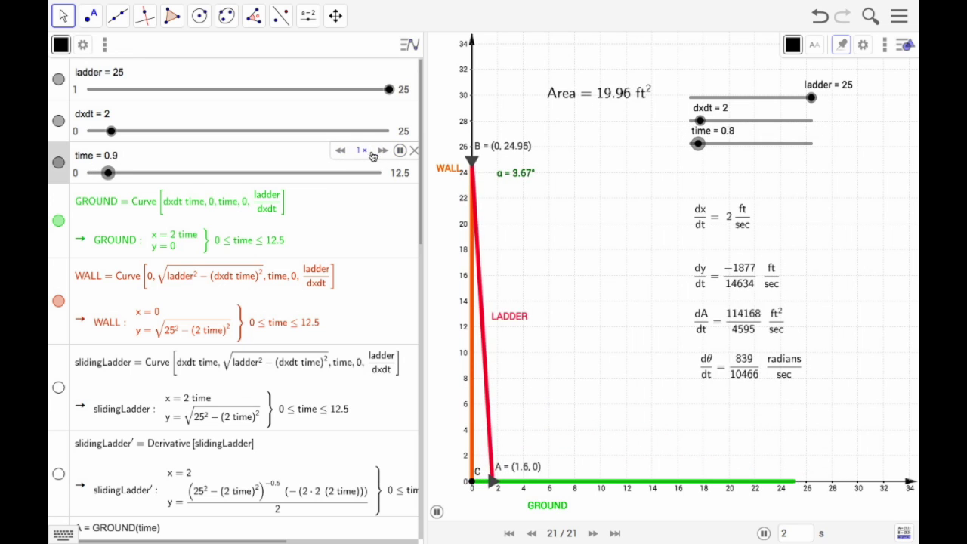
left_click(340, 150)
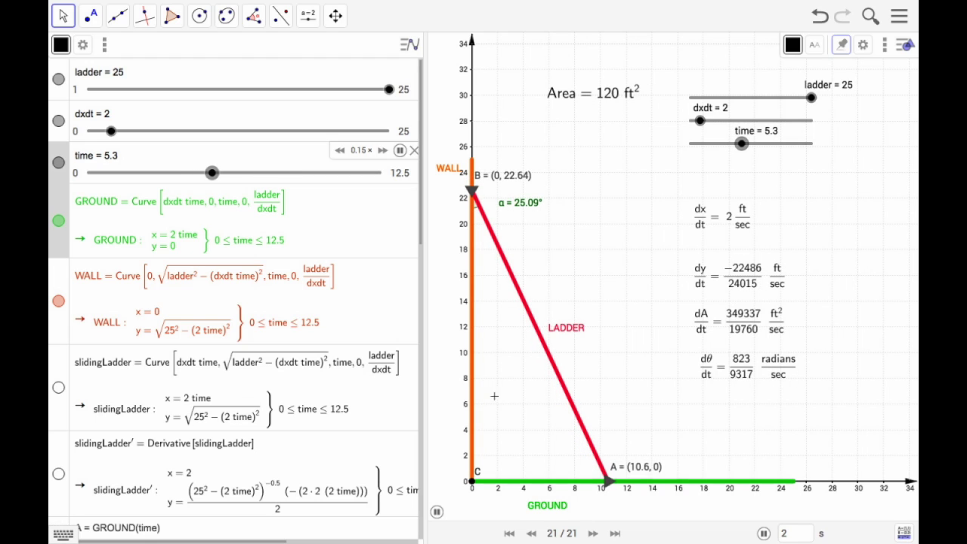
left_click(382, 151)
left_click(382, 151)
left_click(383, 151)
left_click(383, 151)
left_click(383, 150)
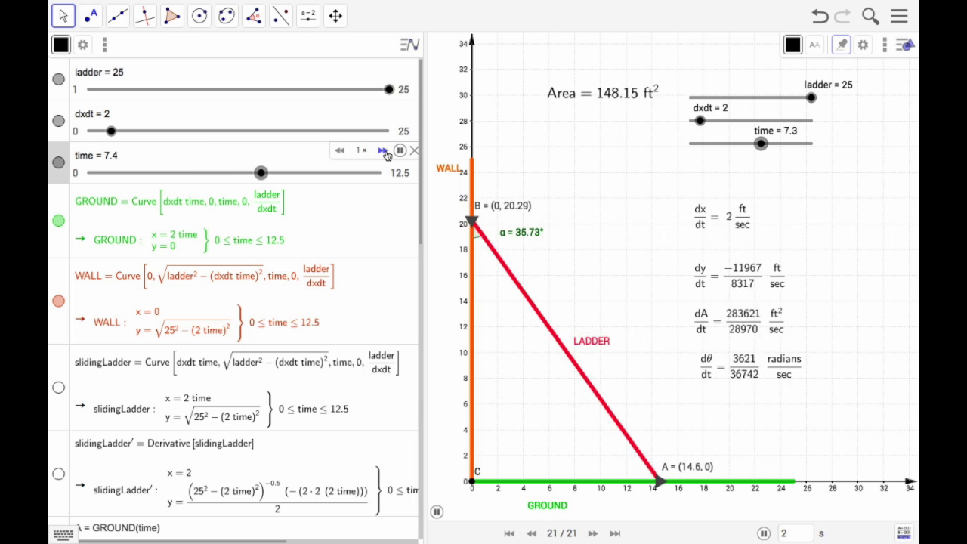